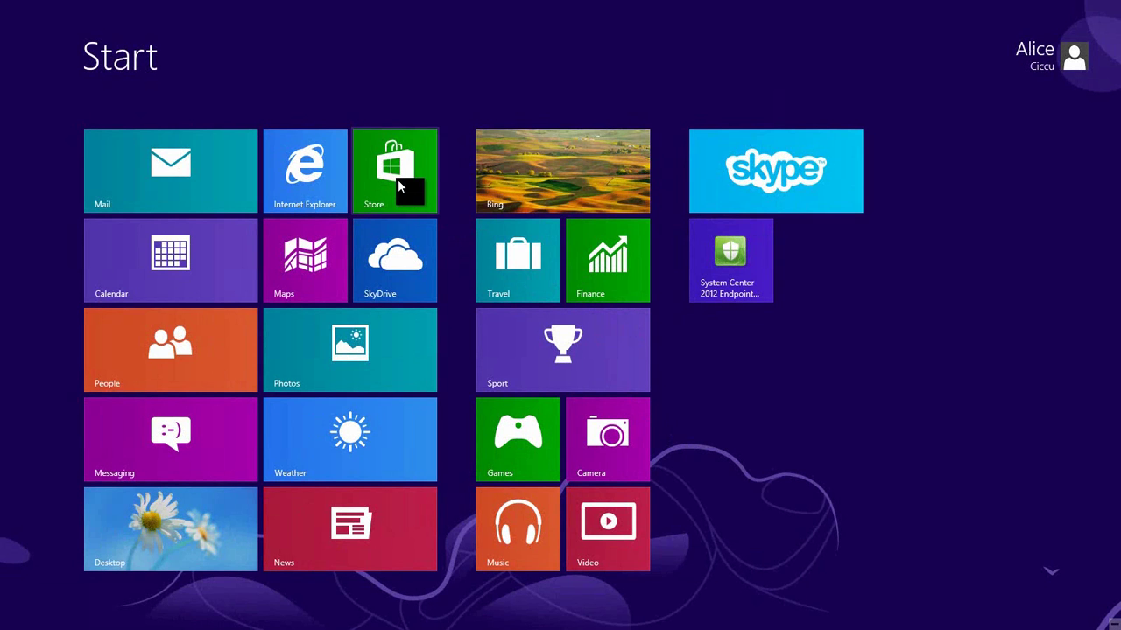
# Find the free Lync app in the Windows Store and install it
pyautogui.click(398, 181)
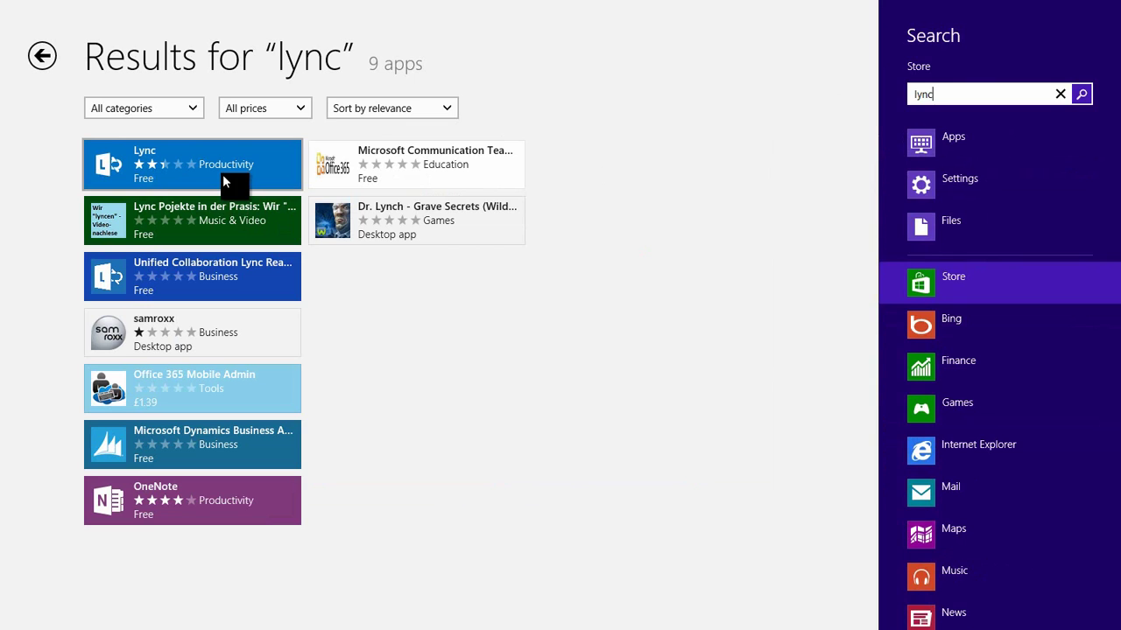
pyautogui.click(223, 182)
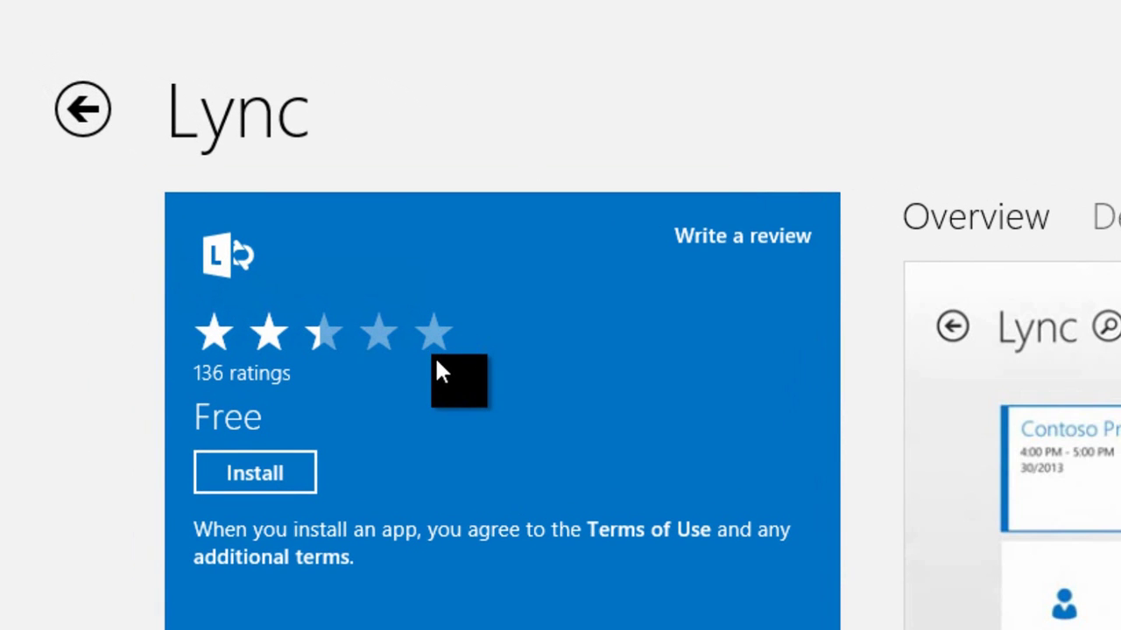
pyautogui.click(255, 478)
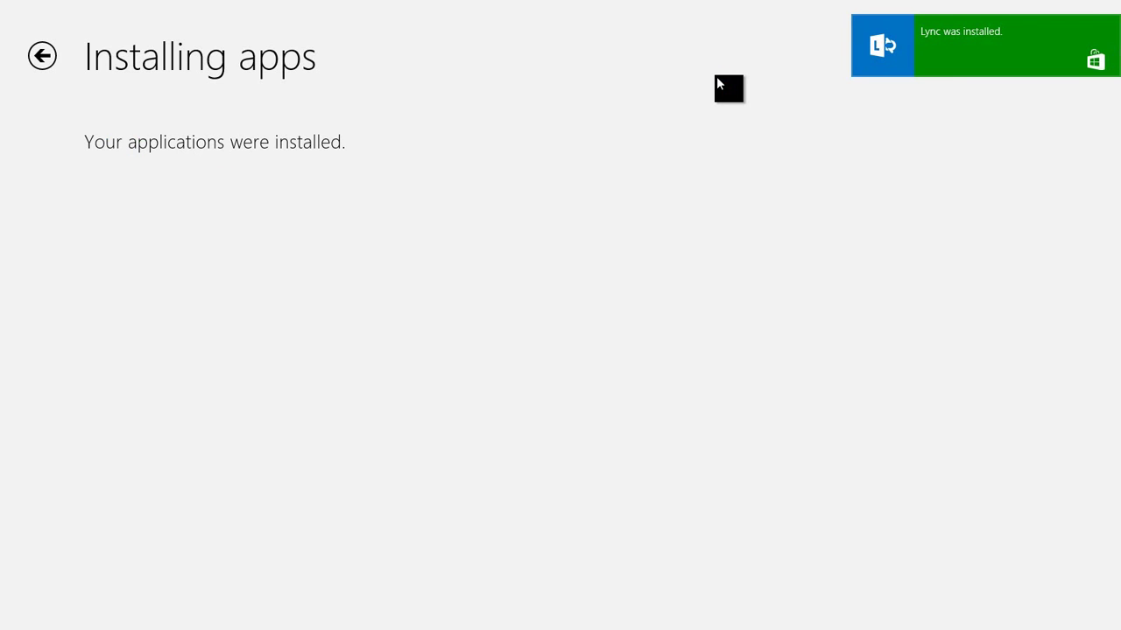
# Launch Lync past its notice and CEIP prompts, then search apps for 'cmd'
pyautogui.click(921, 36)
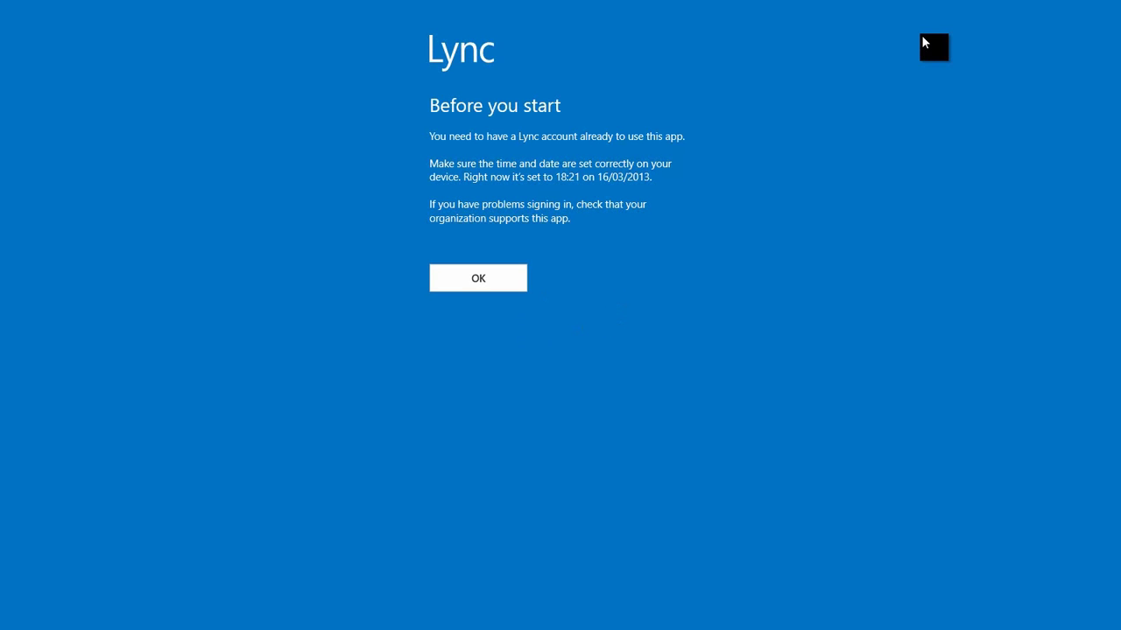
pyautogui.click(495, 280)
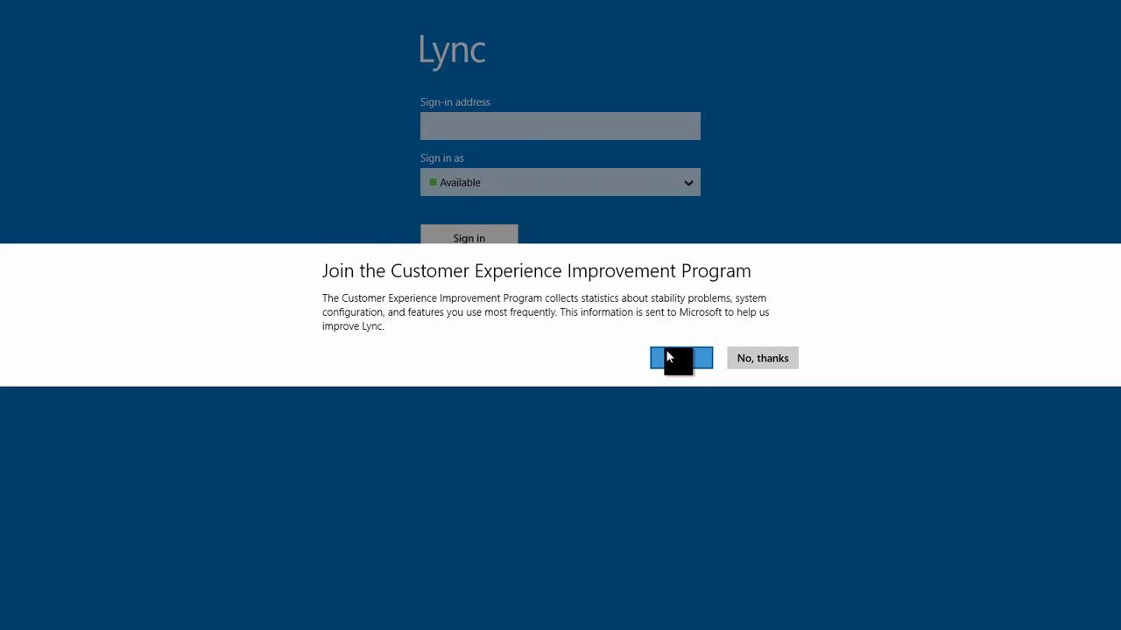
pyautogui.click(680, 352)
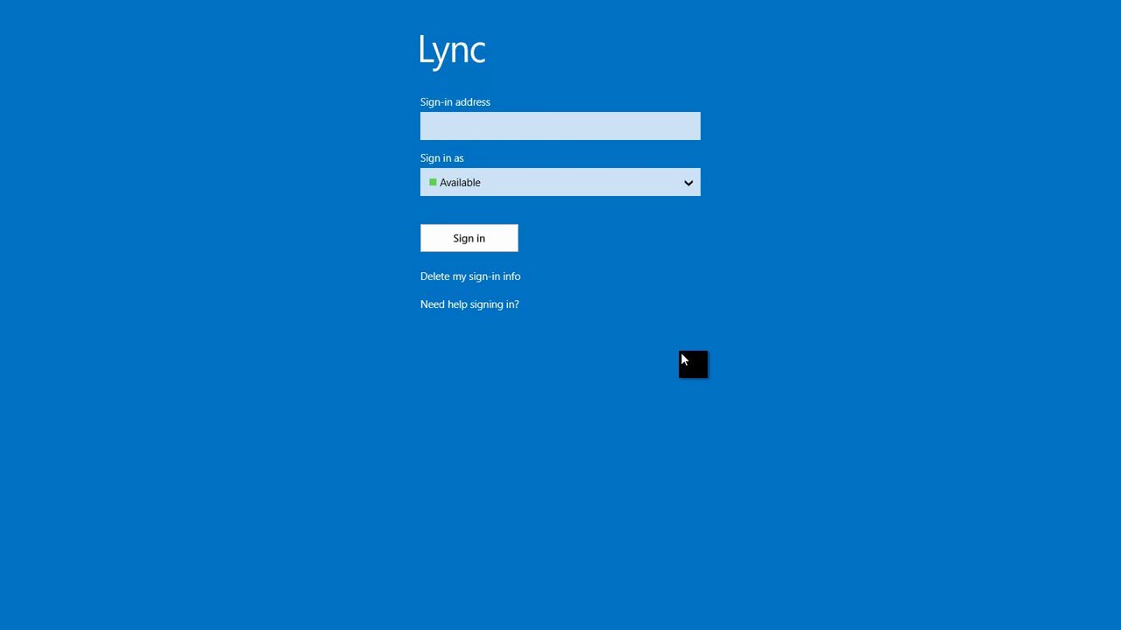
pyautogui.press('super')
pyautogui.write('cmd')
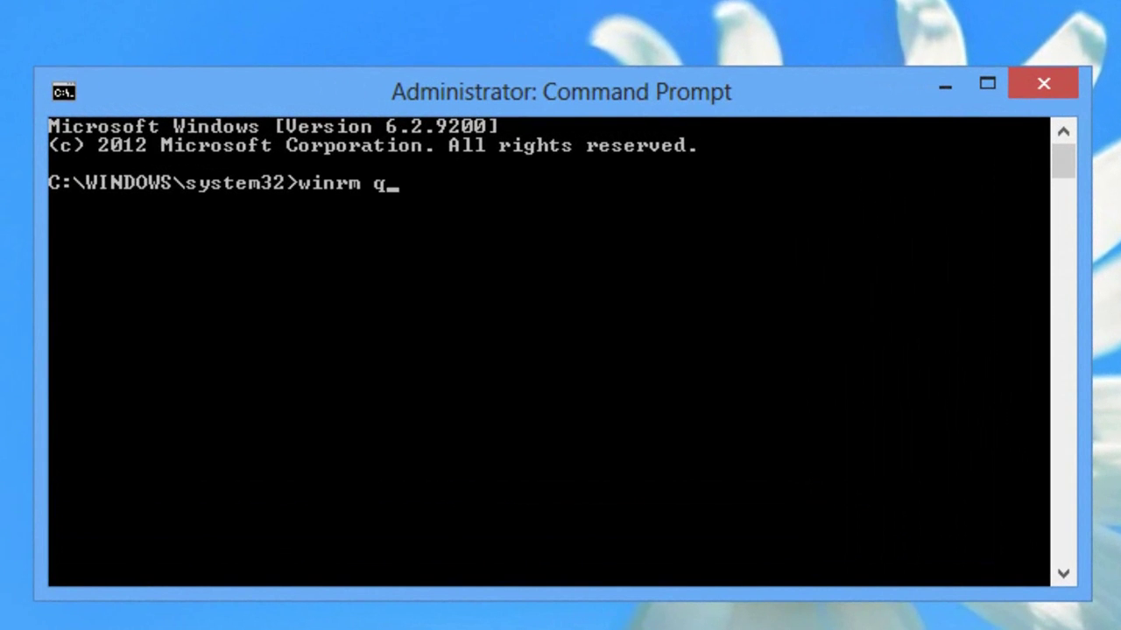
# Run 'winrm qc -force' to confirm WinRM is already configured for remote management
pyautogui.write('c -foce')
pyautogui.press('BackSpace')
pyautogui.press('BackSpace')
pyautogui.write('rce')
pyautogui.press('Return')
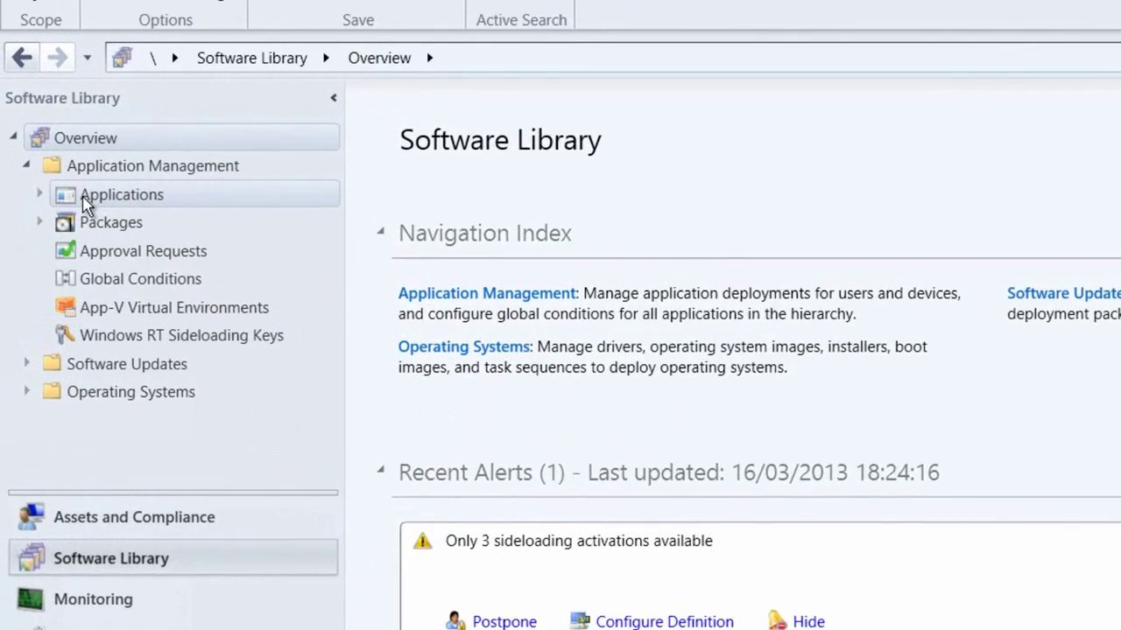
# Create a new application of type Windows app package (in the Windows Store) from Applications
pyautogui.click(58, 234)
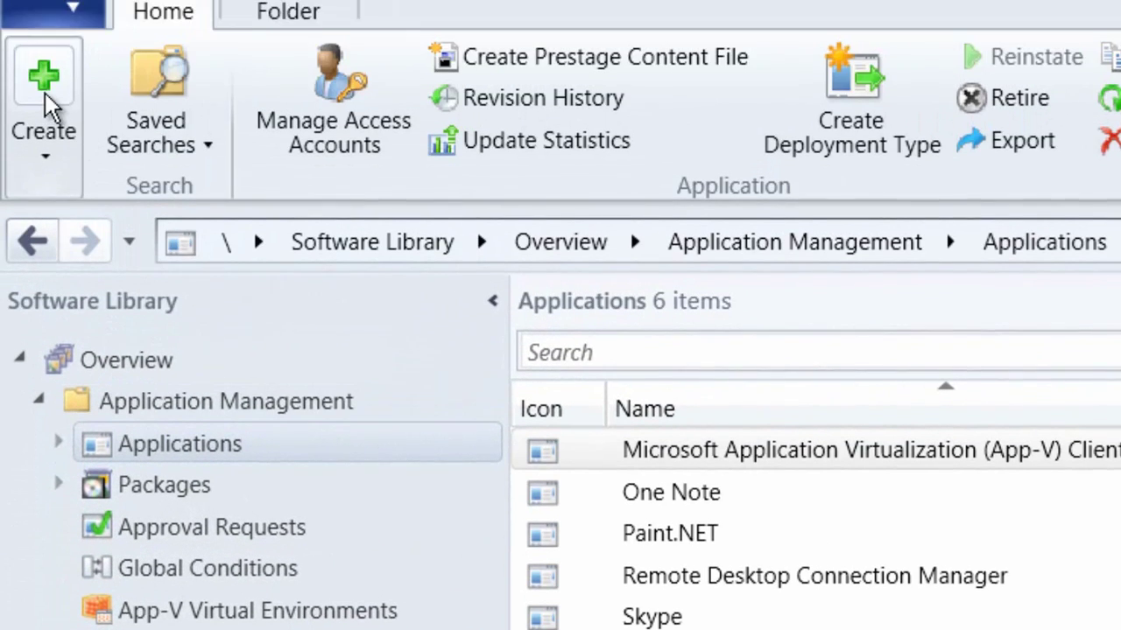
pyautogui.click(45, 93)
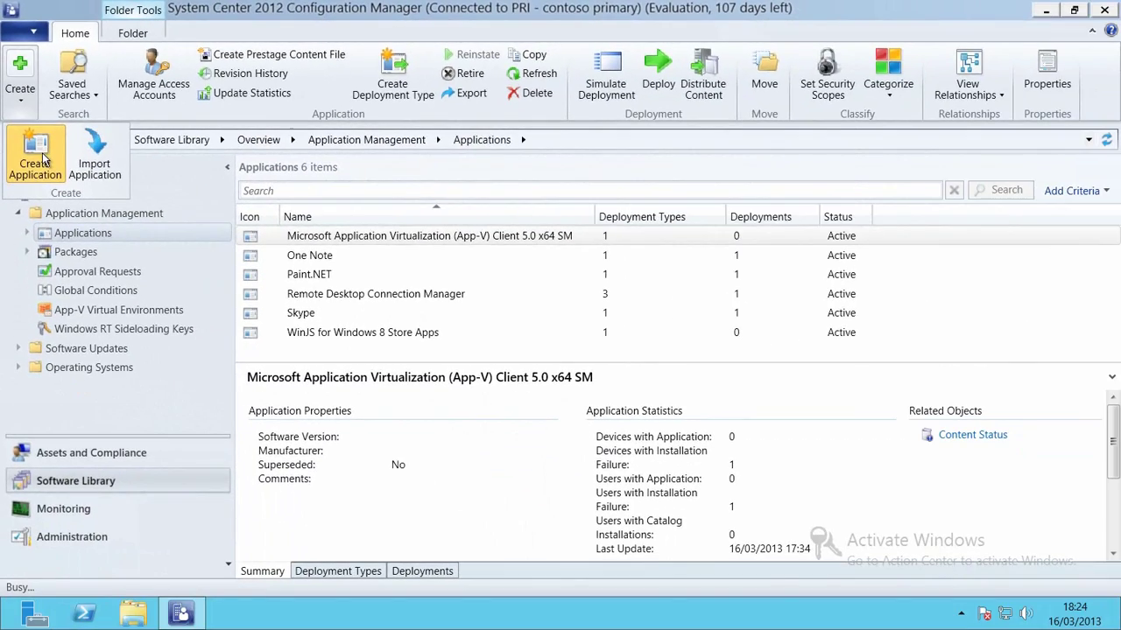
pyautogui.click(39, 162)
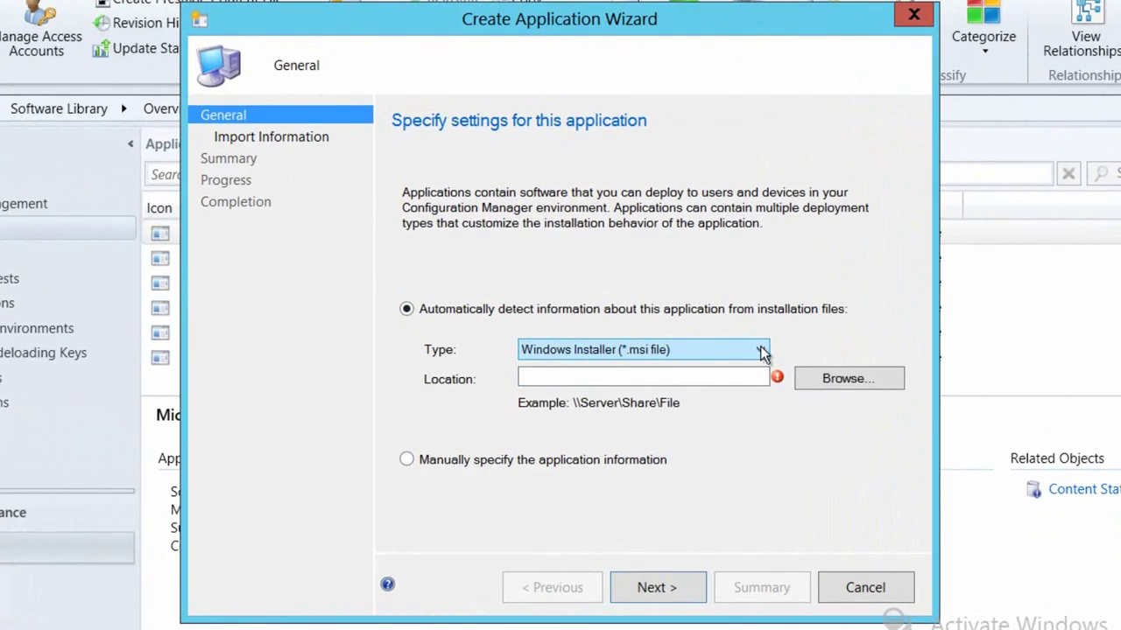
pyautogui.click(749, 346)
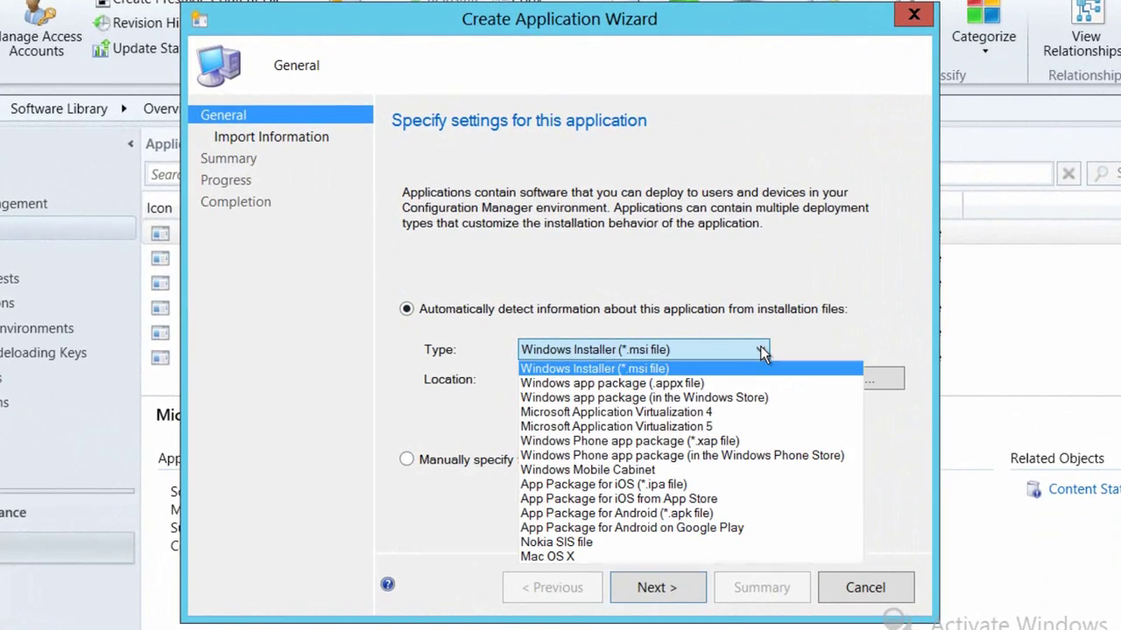
pyautogui.click(752, 398)
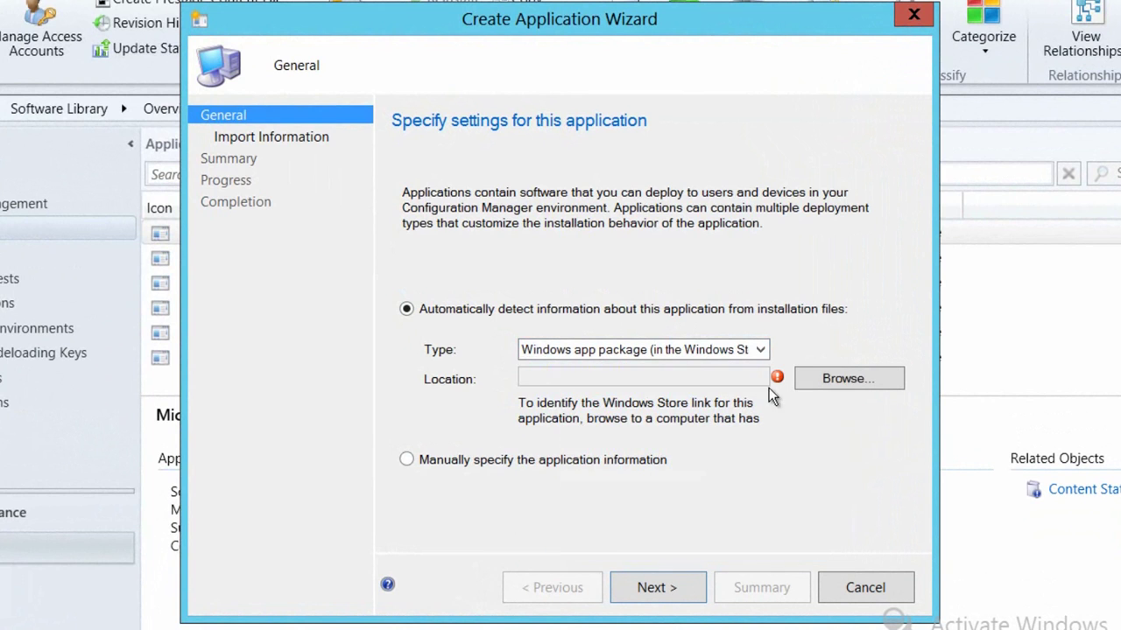
# Browse computer win801's Store apps and pick Microsoft.LyncMX as the package location
pyautogui.click(838, 377)
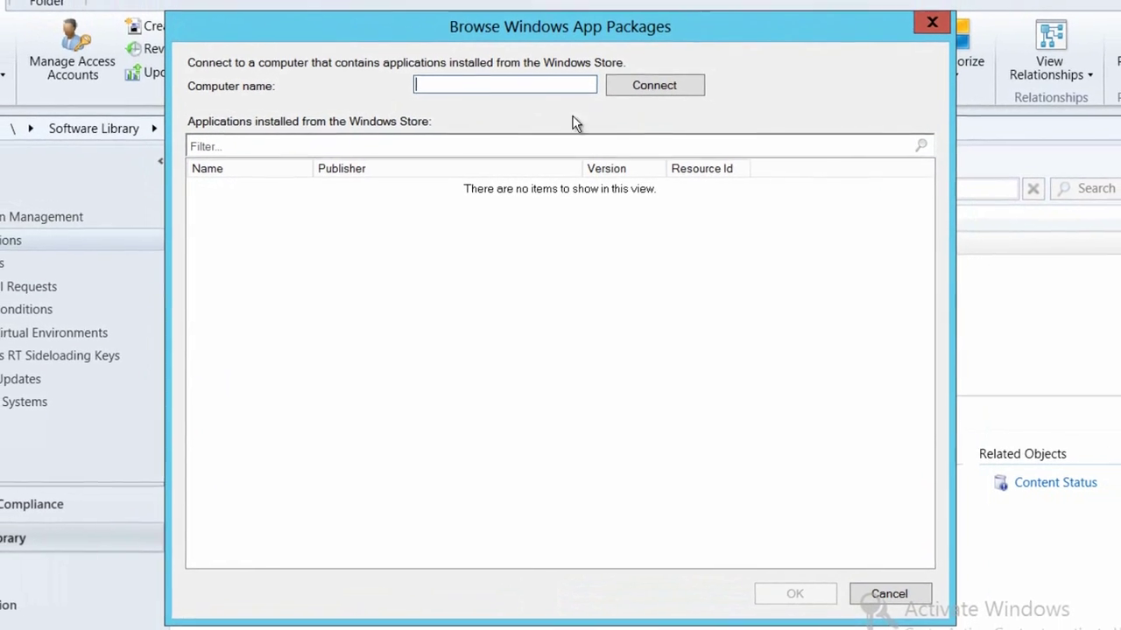
pyautogui.write('win801')
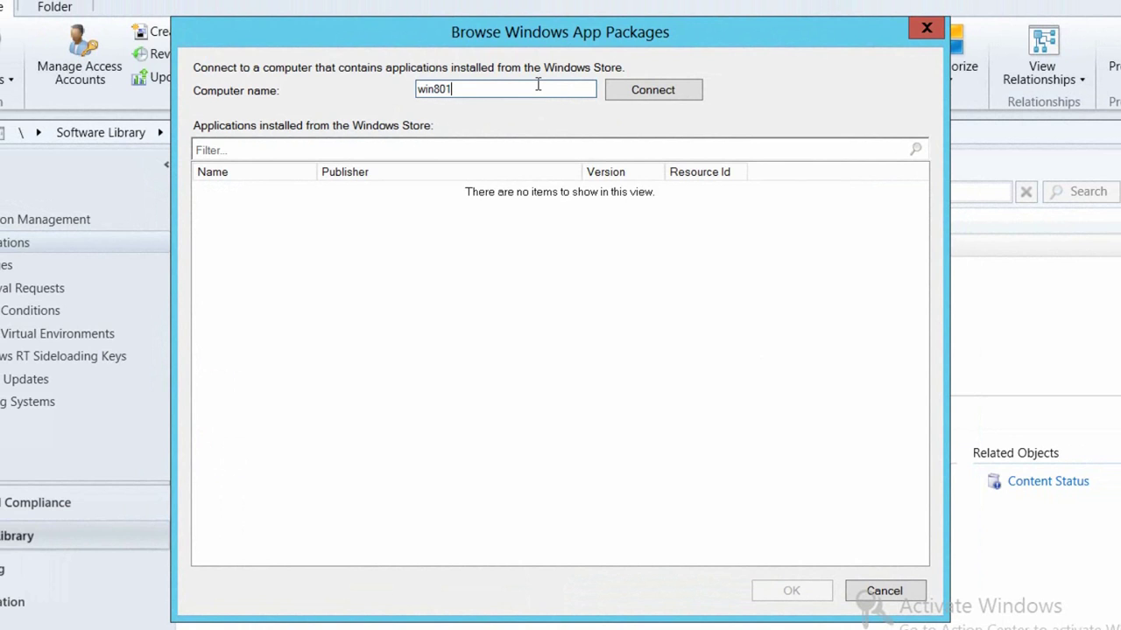
pyautogui.click(666, 91)
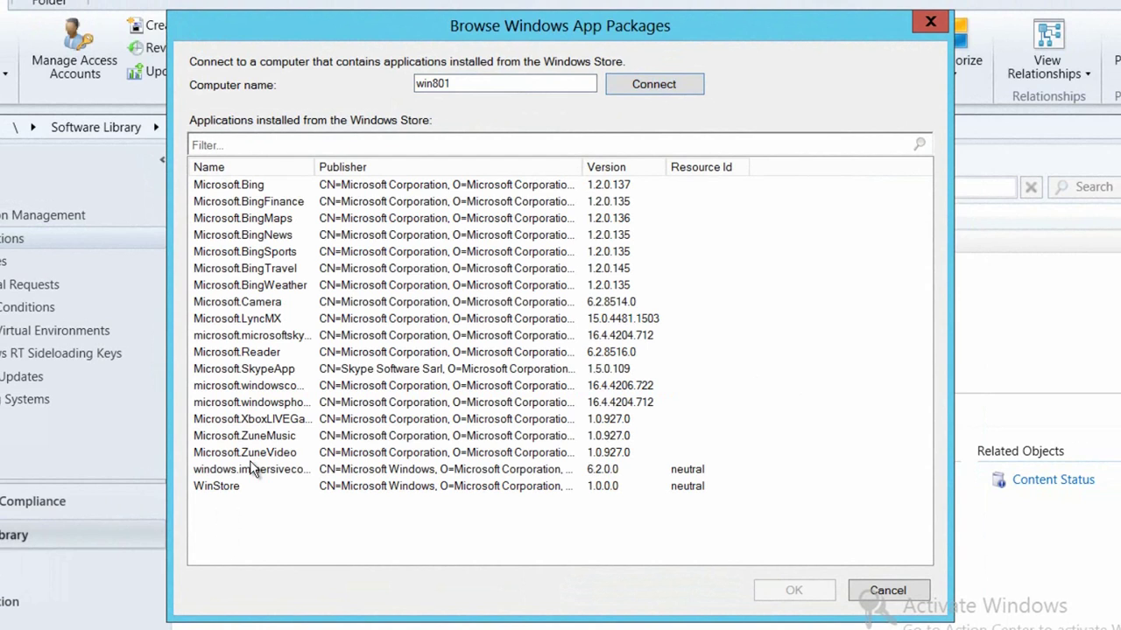
pyautogui.click(256, 320)
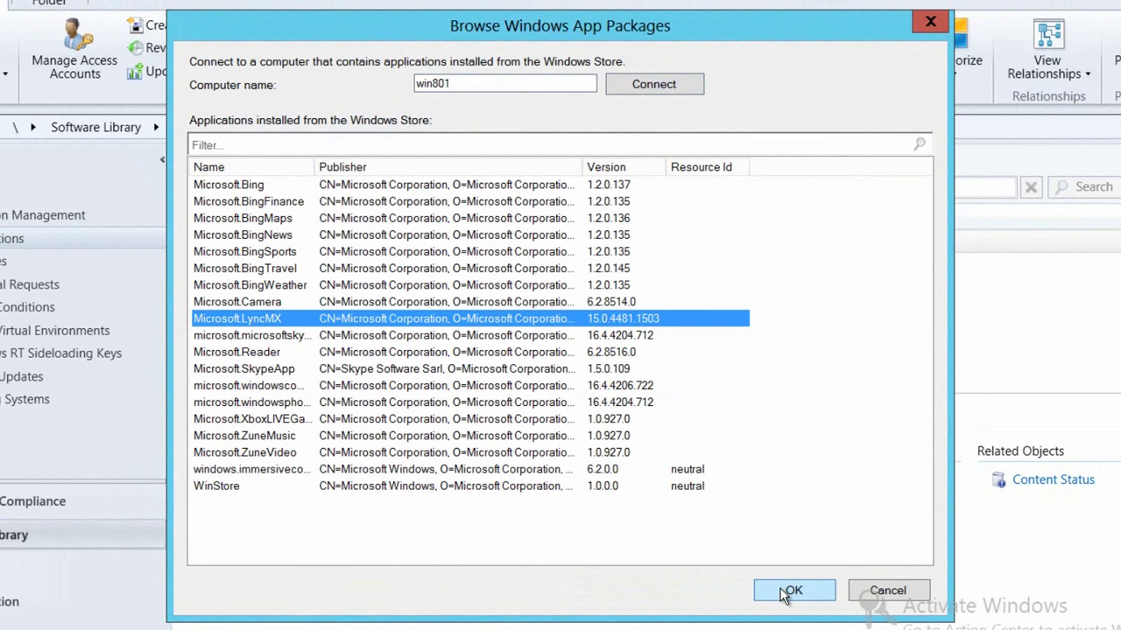
pyautogui.click(791, 591)
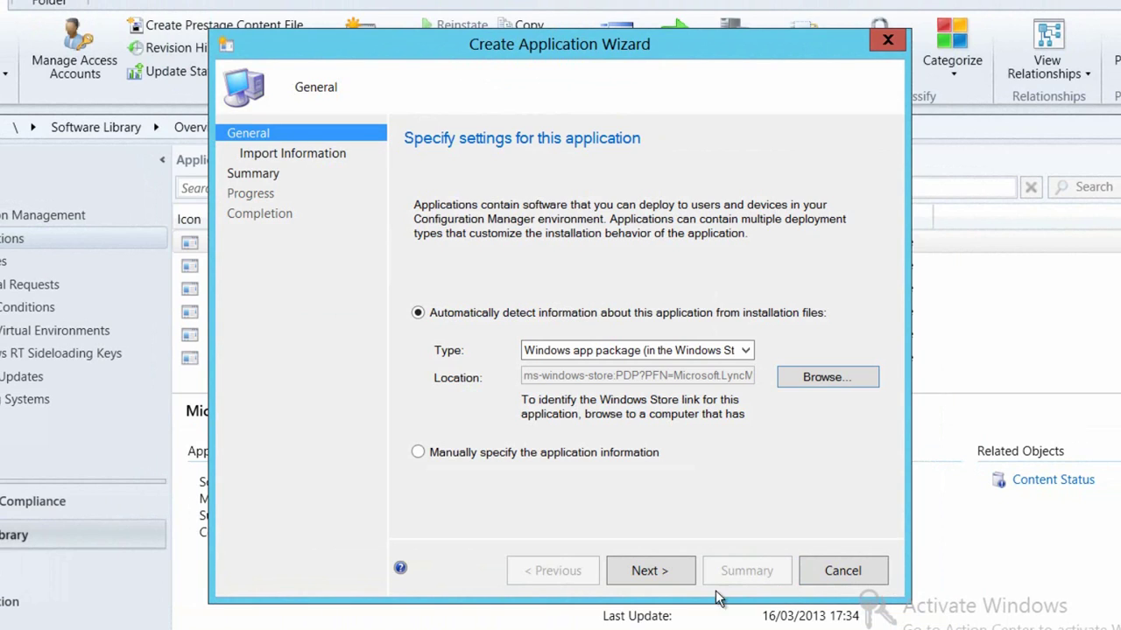
# Import the package details, name the app 'Lync' with manufacturer 'Microsoft', and finish
pyautogui.click(665, 573)
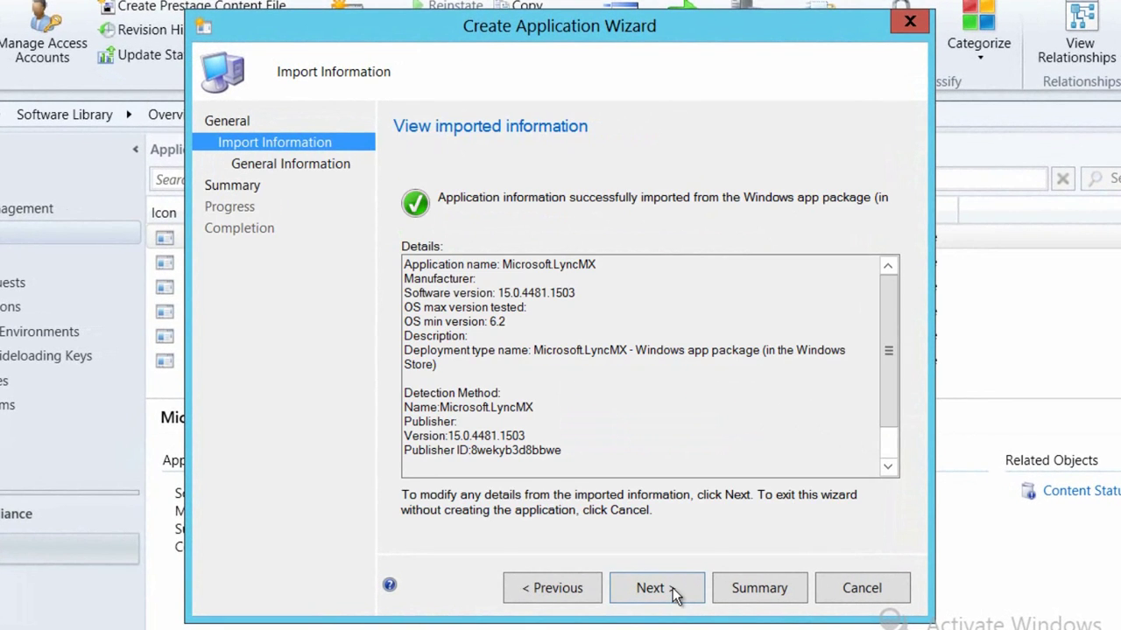
pyautogui.click(672, 587)
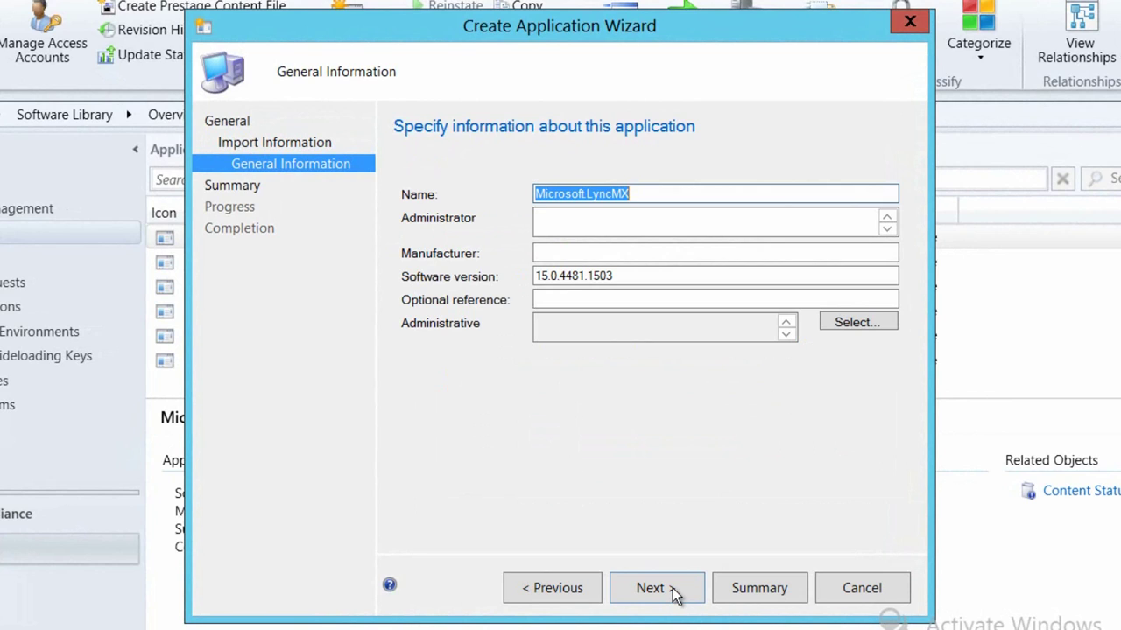
pyautogui.write('Lync')
pyautogui.press('Tab')
pyautogui.press('Tab')
pyautogui.write('Microsoft')
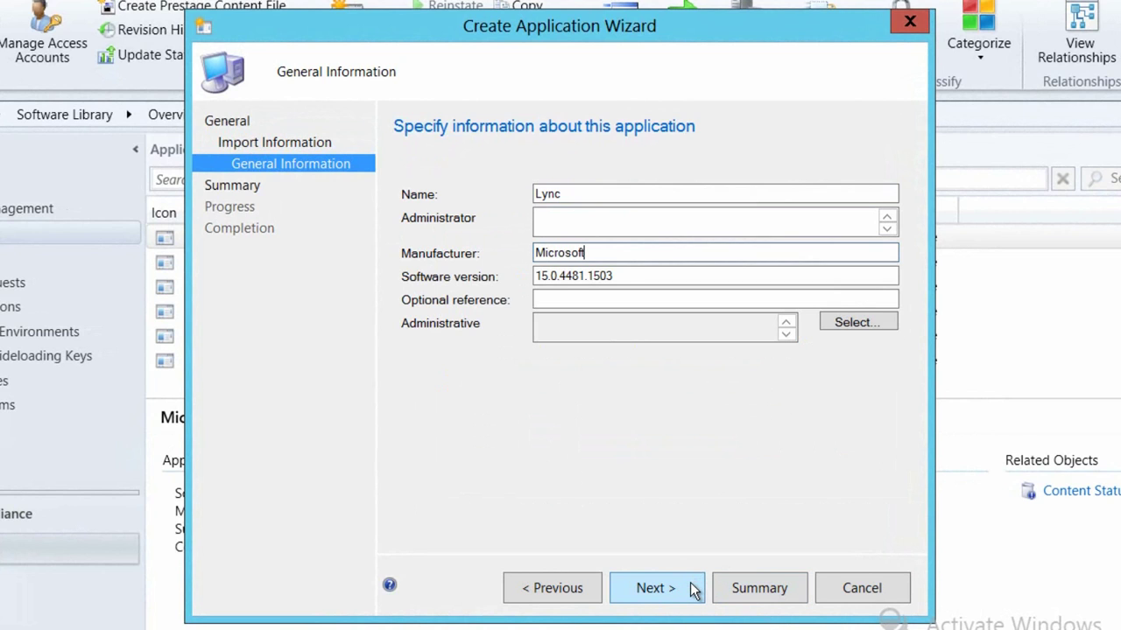
pyautogui.click(692, 591)
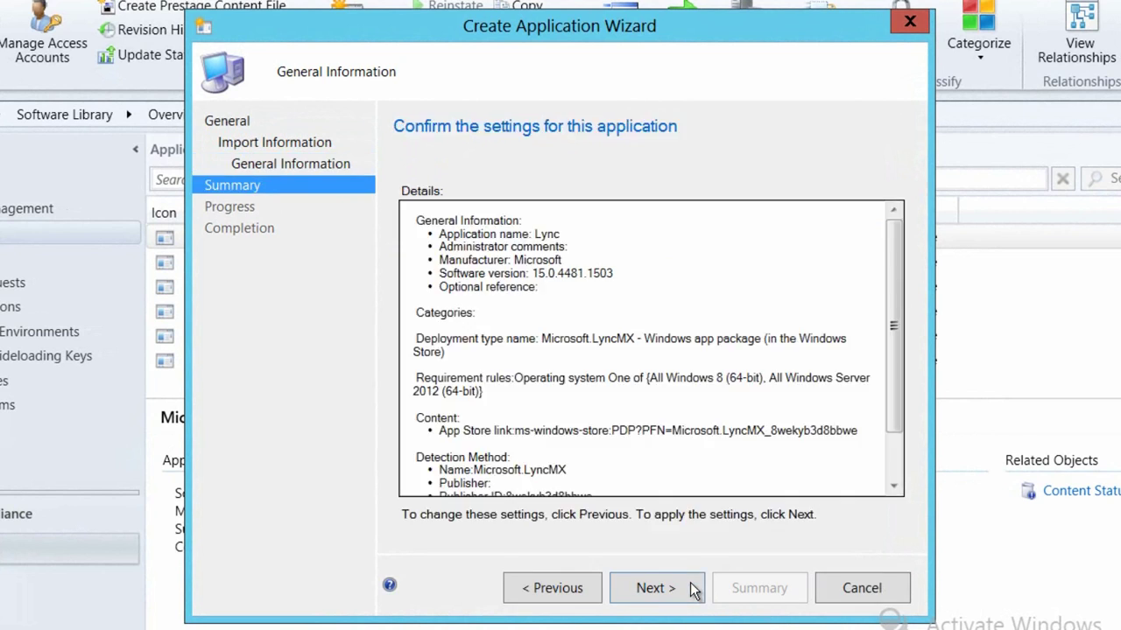
pyautogui.click(692, 588)
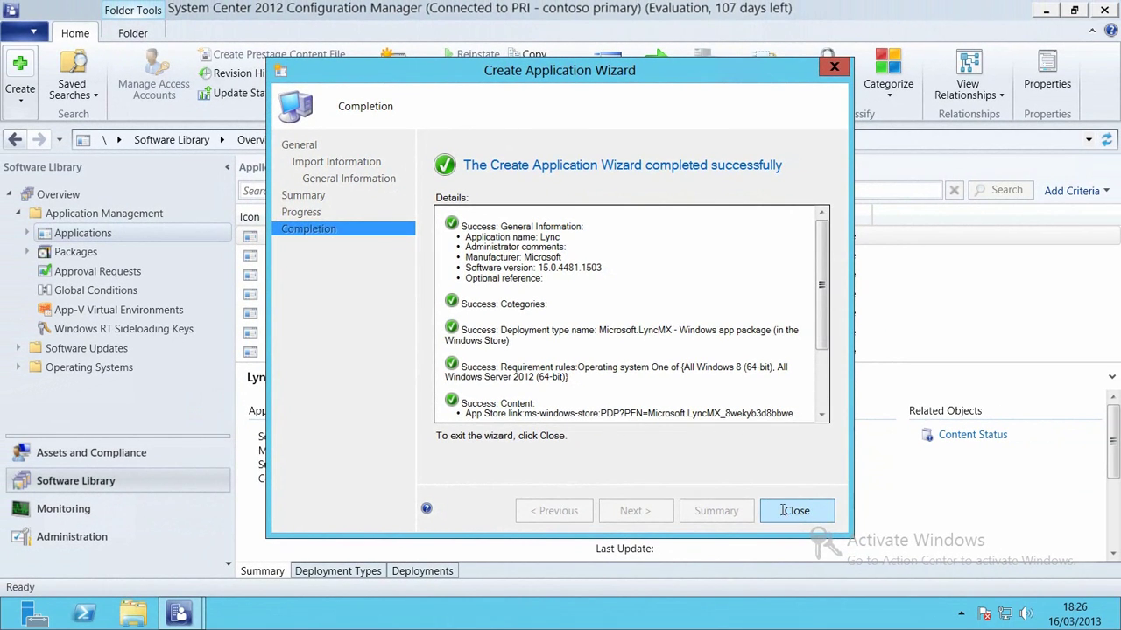
# Open the properties of Lync's Microsoft.LyncMX deployment type from its Deployment Types list
pyautogui.click(782, 510)
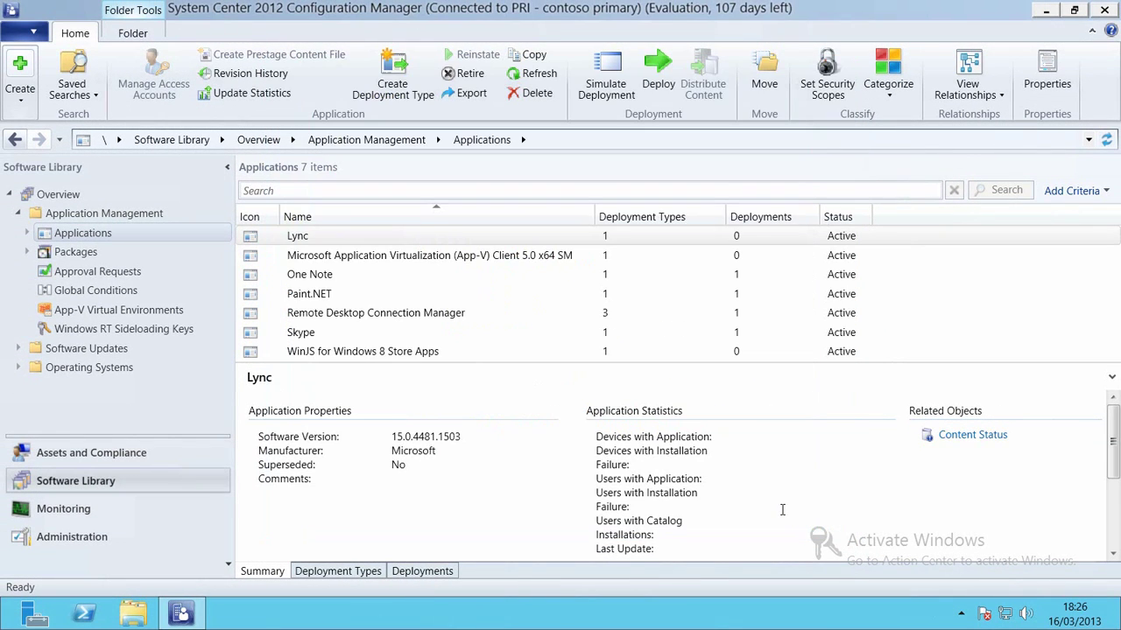
pyautogui.click(622, 235)
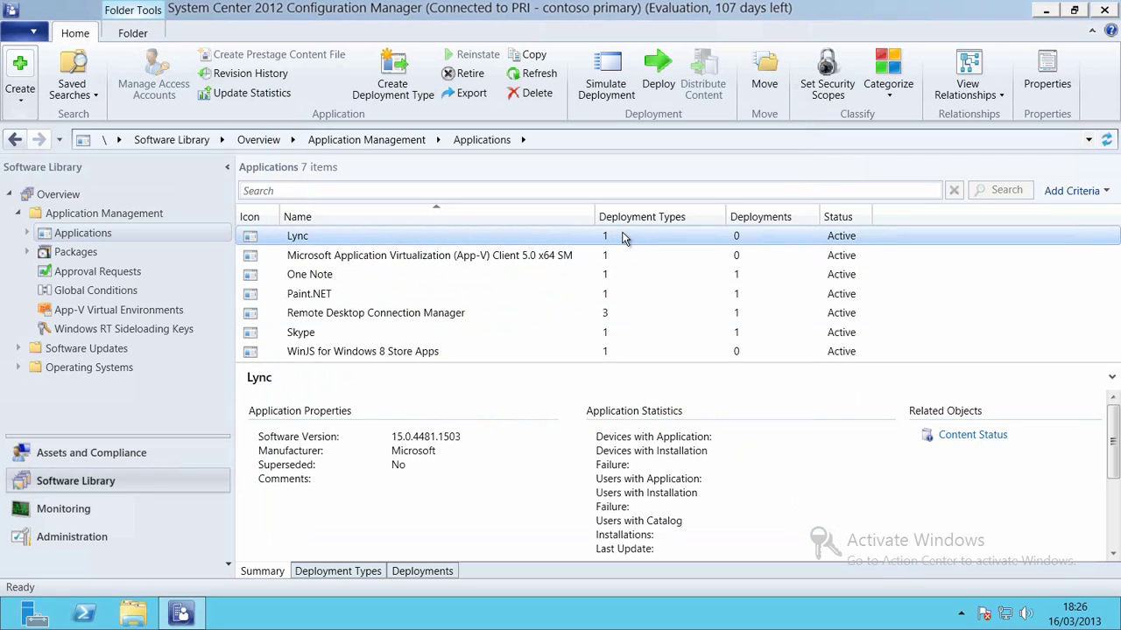
pyautogui.click(359, 575)
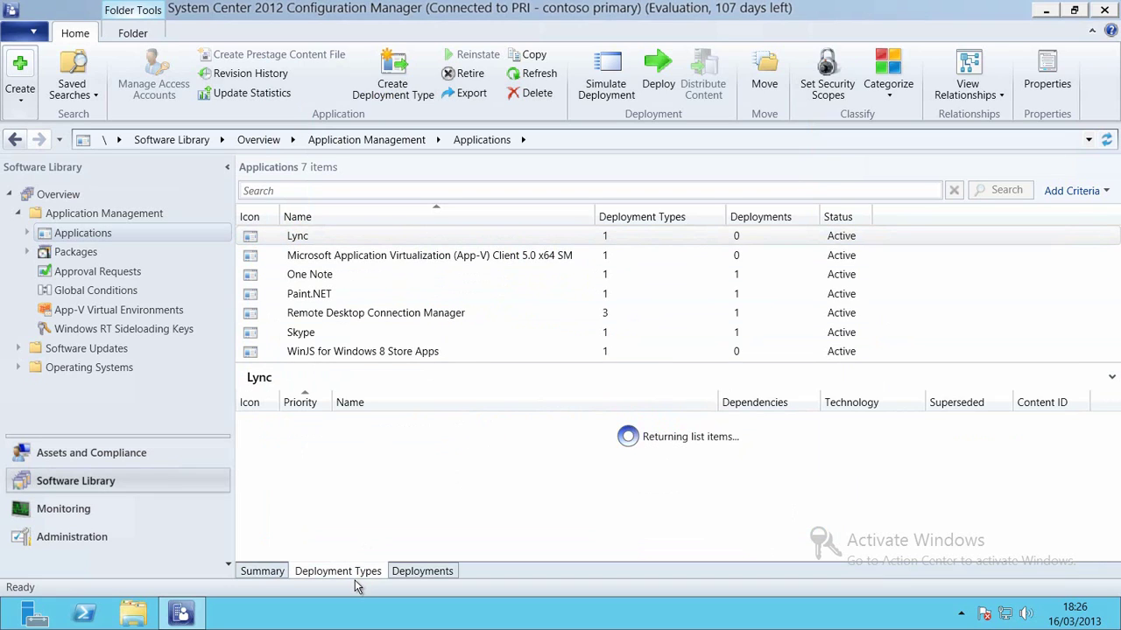
pyautogui.click(427, 422)
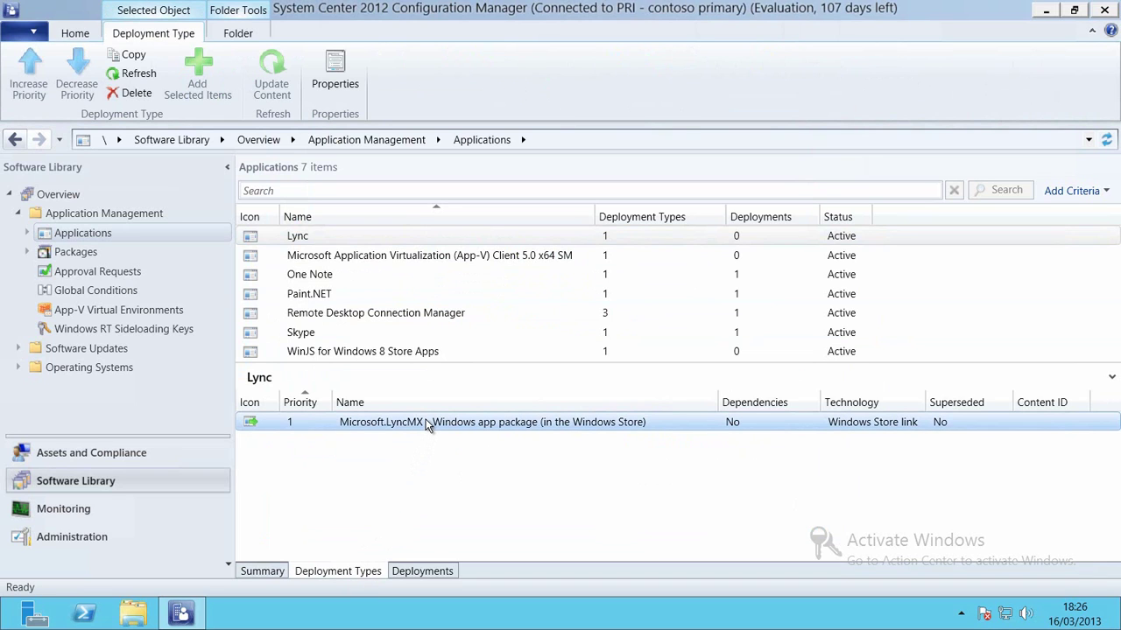
pyautogui.rightClick(427, 422)
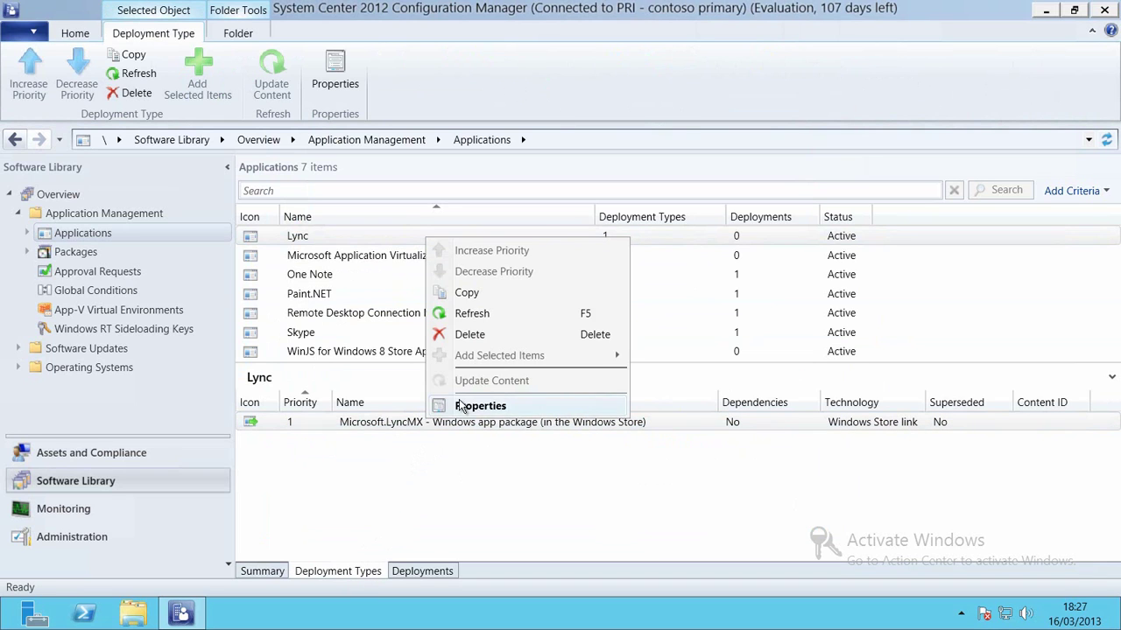
pyautogui.click(458, 406)
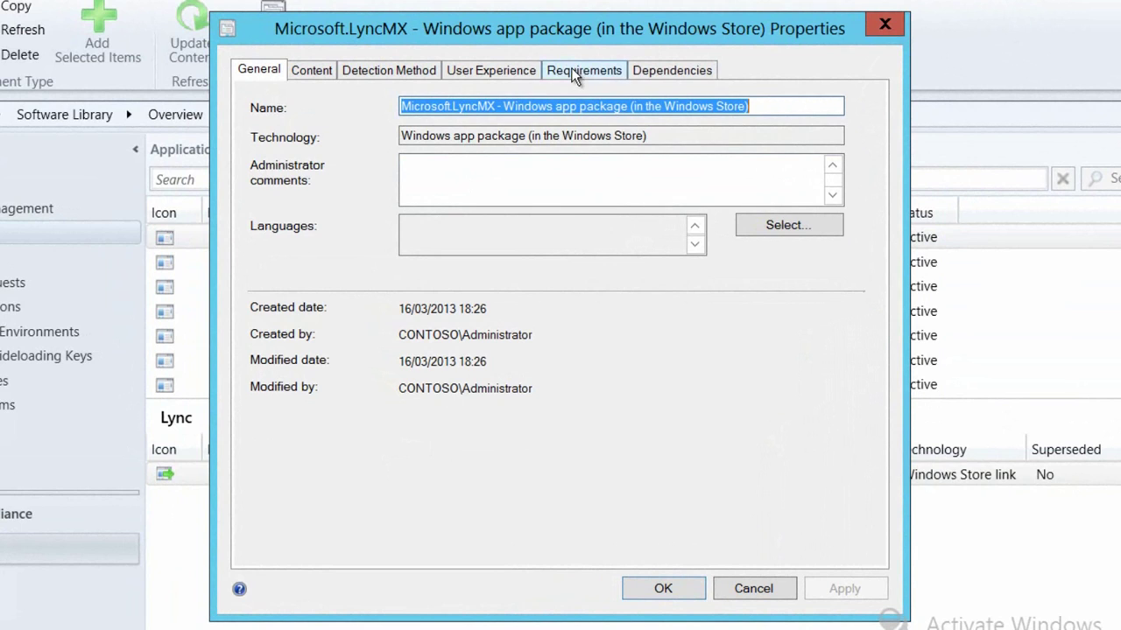
# Add All Windows RT and All Windows 8 (32-bit) to the operating system requirement and apply
pyautogui.click(572, 70)
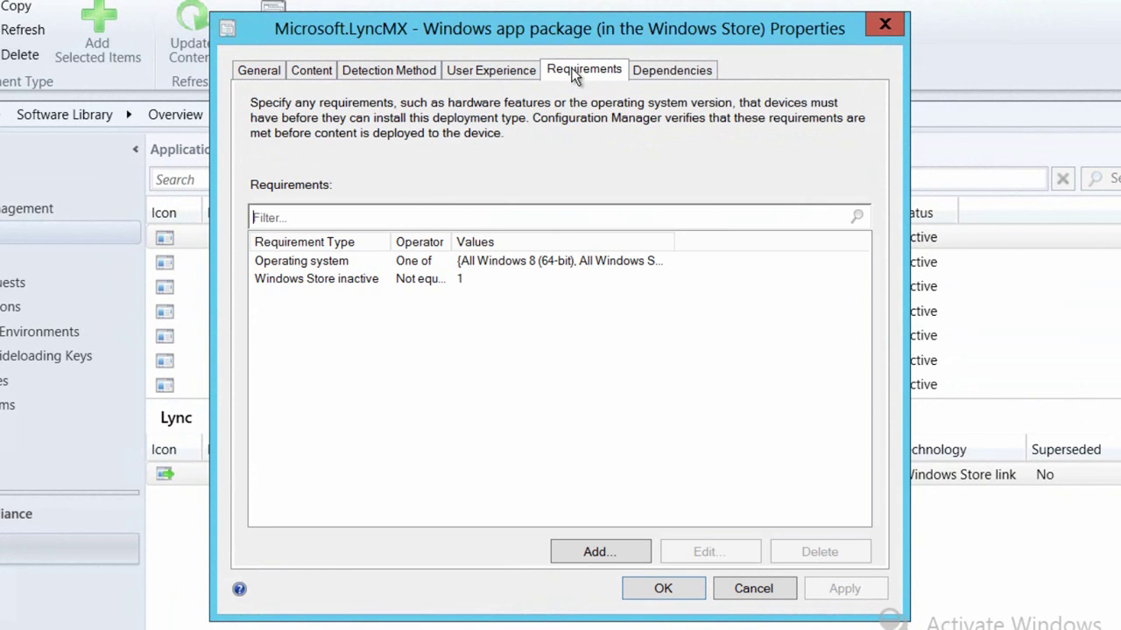
pyautogui.click(594, 266)
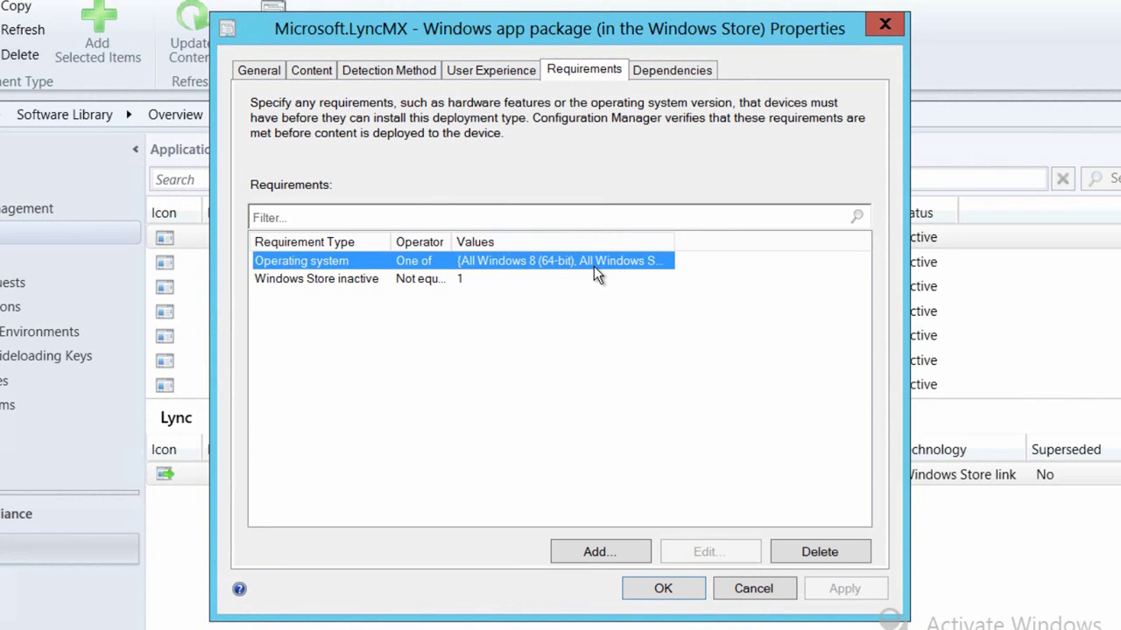
pyautogui.click(700, 554)
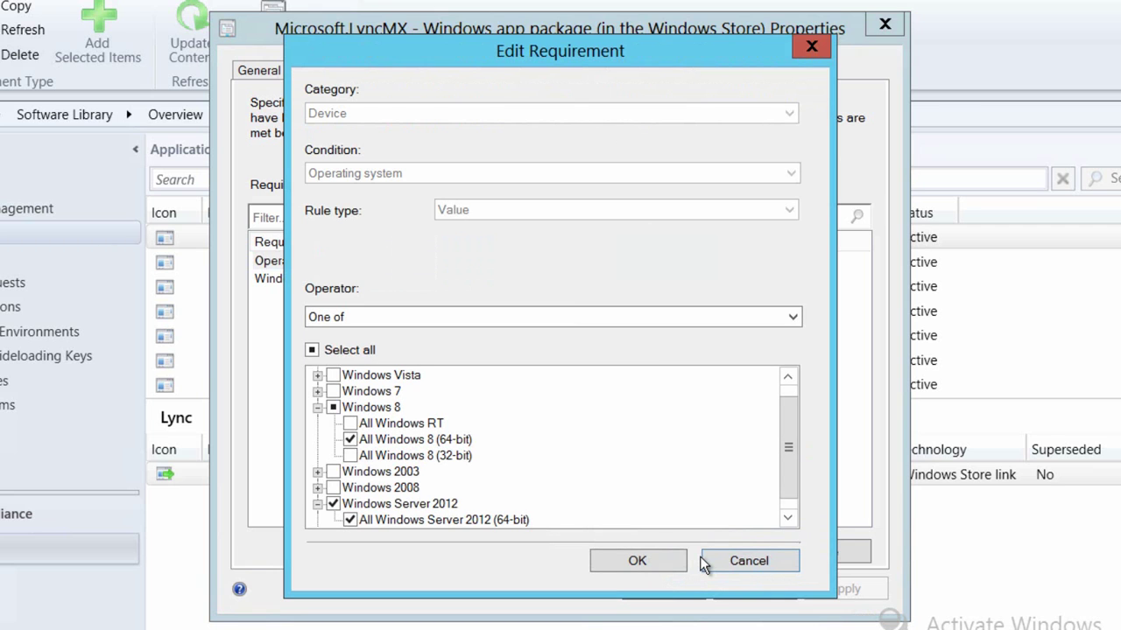
pyautogui.click(350, 424)
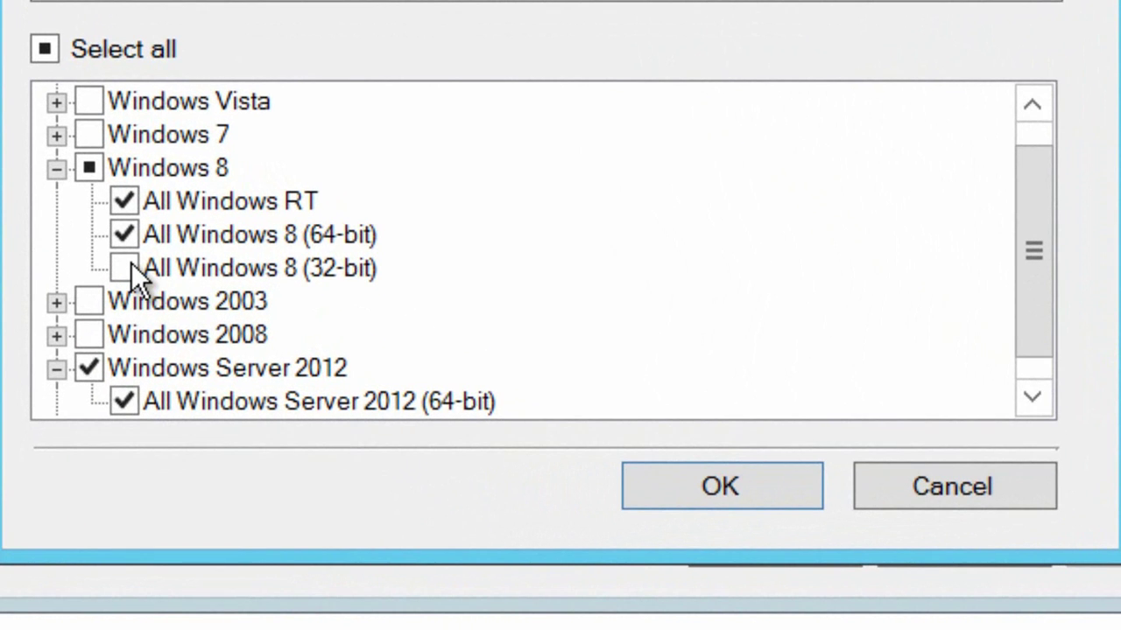
pyautogui.click(131, 266)
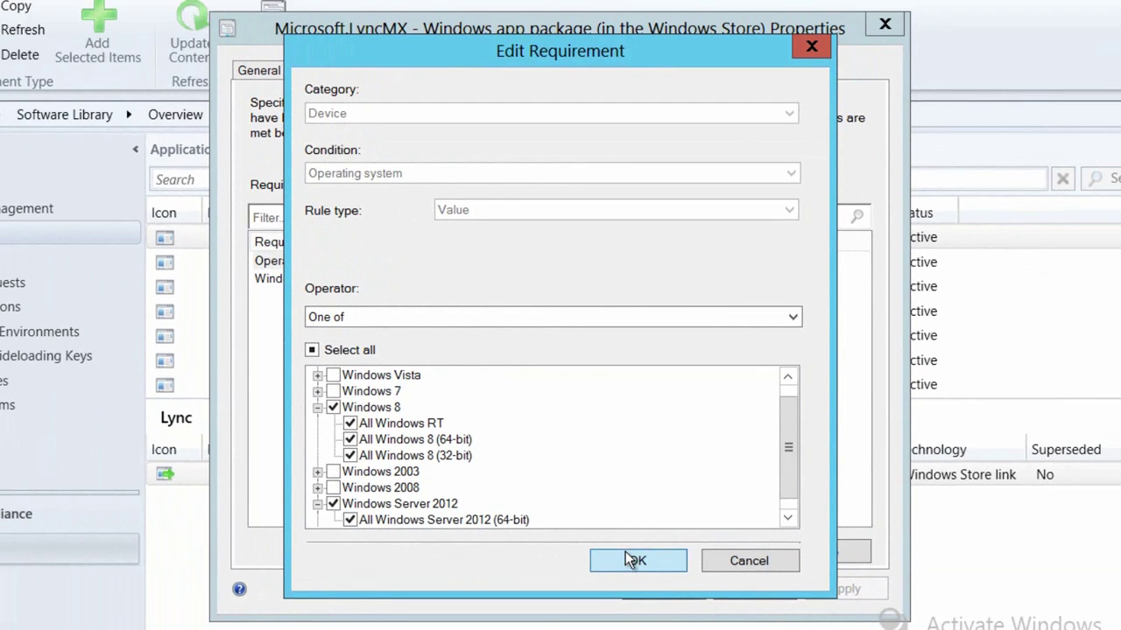
pyautogui.click(627, 553)
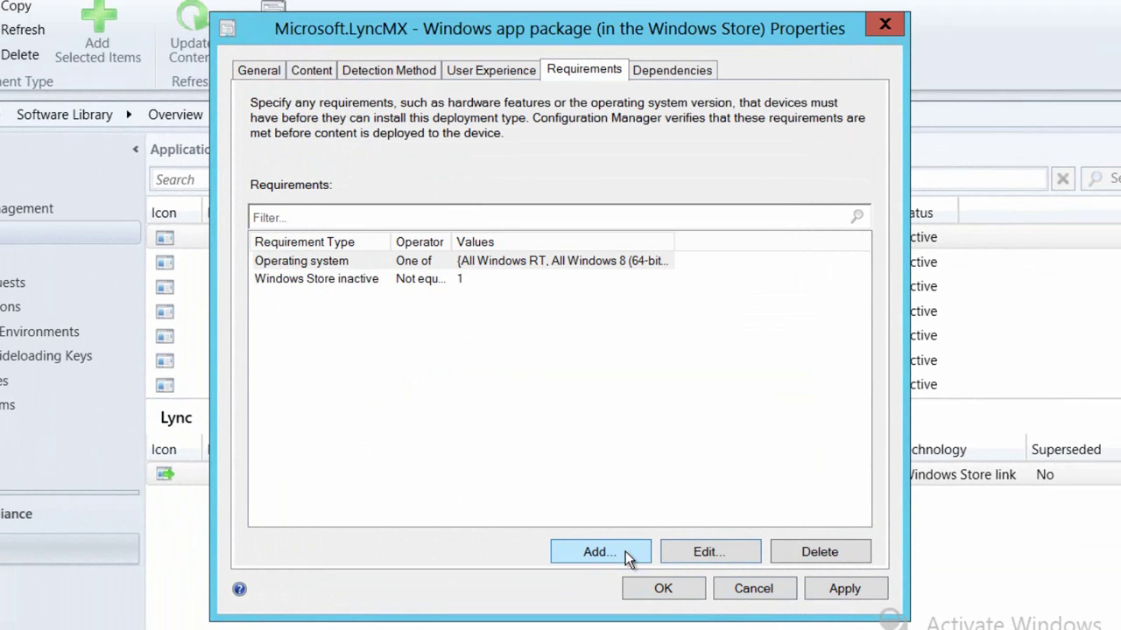
pyautogui.click(821, 582)
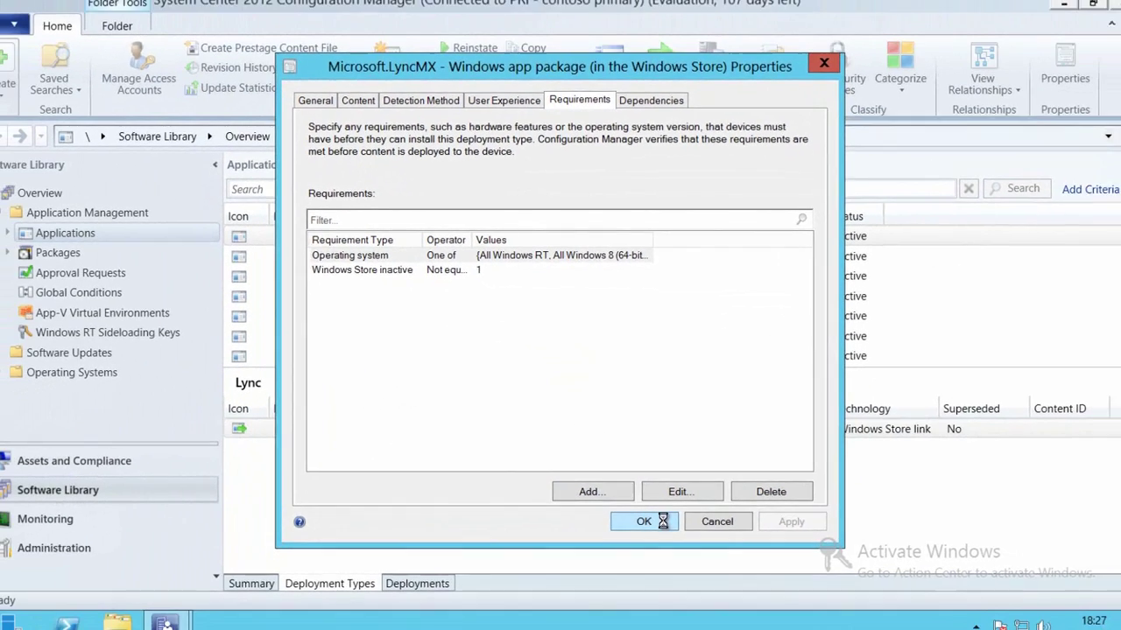
# Begin a deployment of the Lync application targeting the All Users collection
pyautogui.click(655, 560)
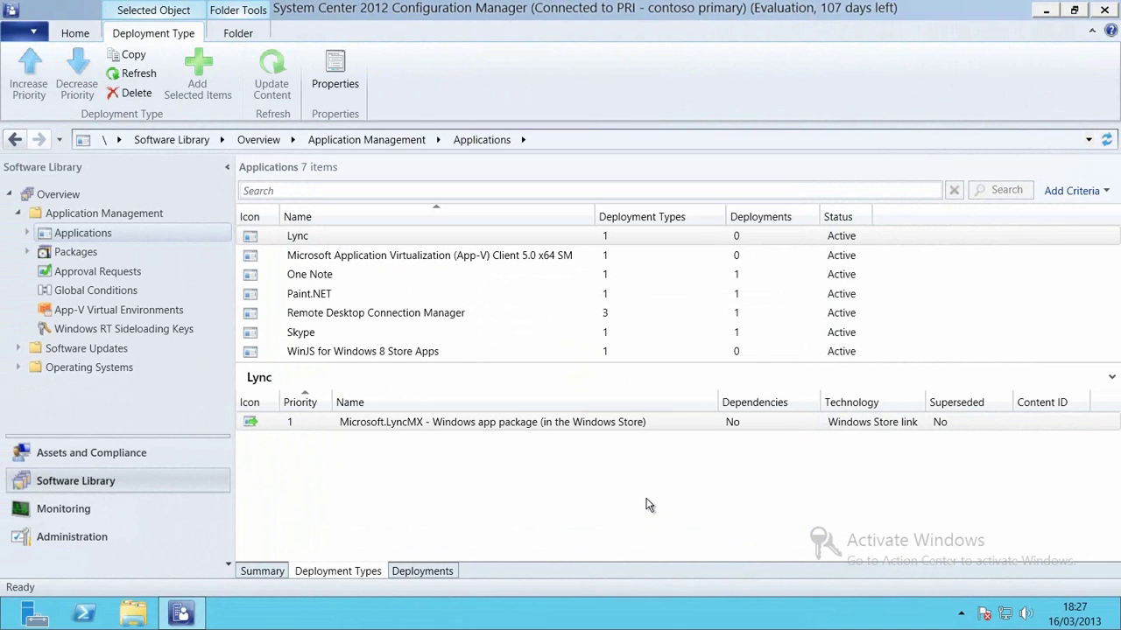
pyautogui.click(77, 34)
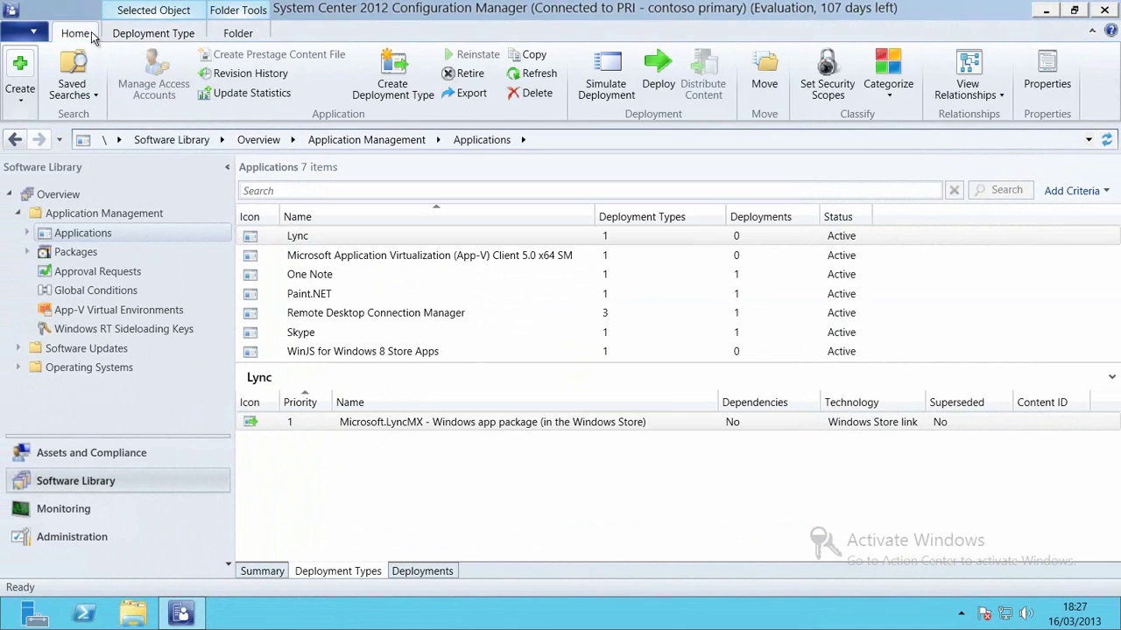
pyautogui.click(664, 239)
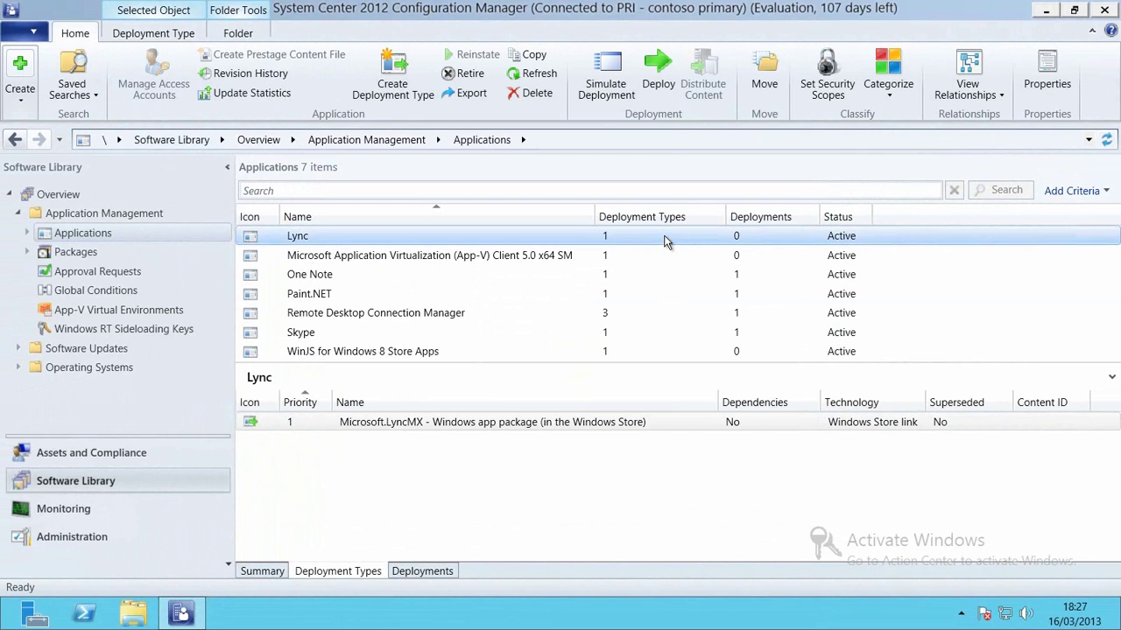
pyautogui.click(661, 80)
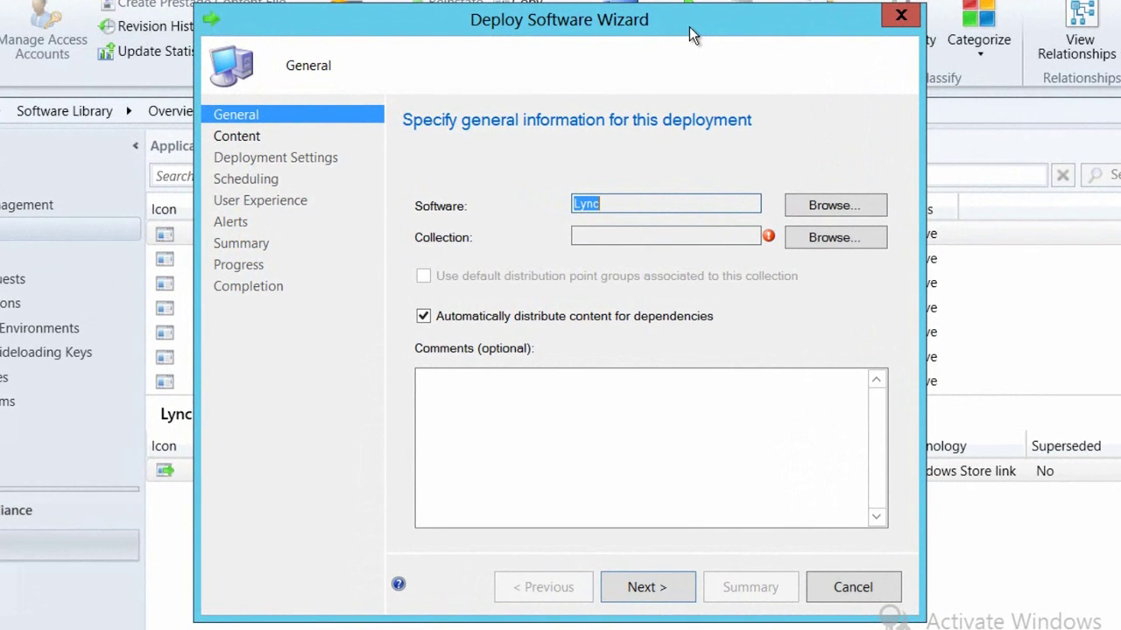
pyautogui.click(818, 239)
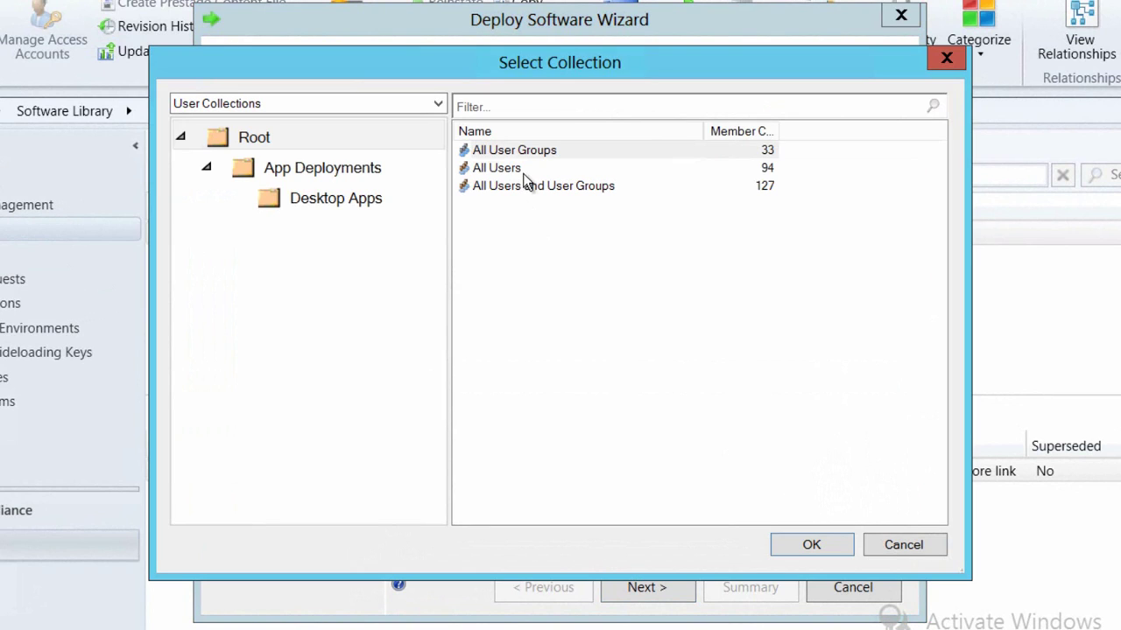
pyautogui.click(521, 168)
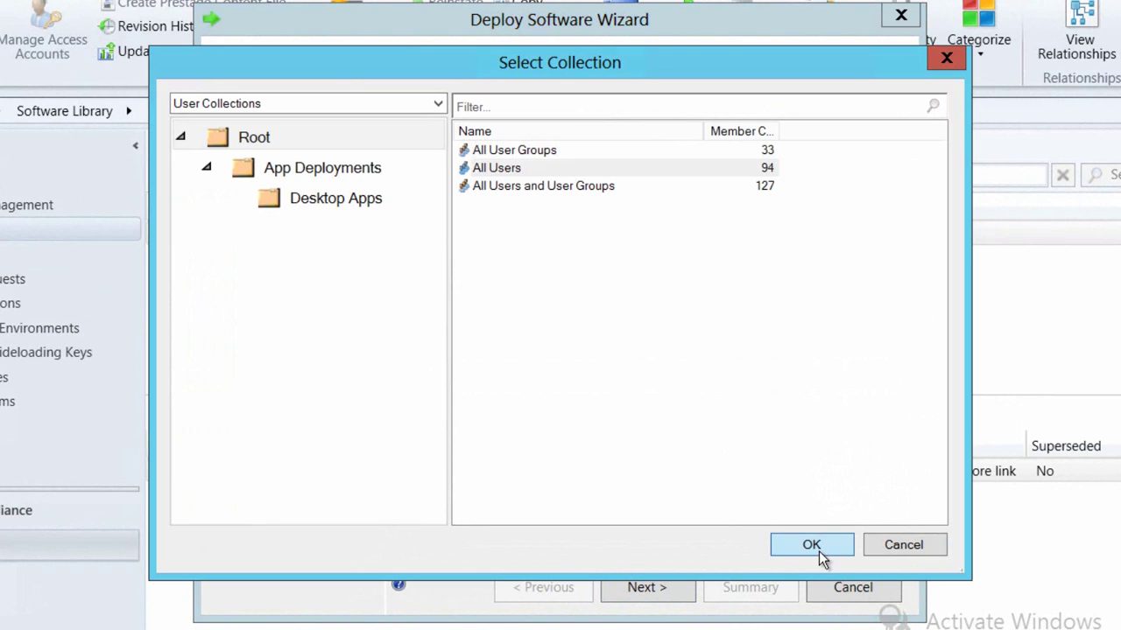
pyautogui.click(818, 550)
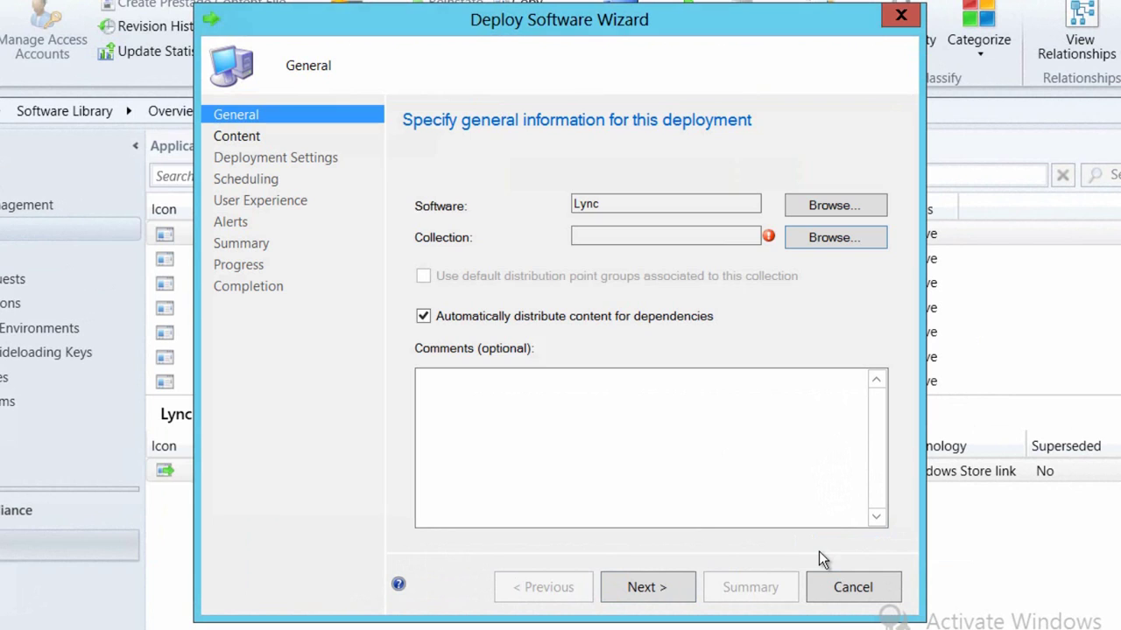
# Add LONDON-SCCM.CONTOSO.COM and MANAGE.MICROSOFT.COM as the deployment's distribution points
pyautogui.click(671, 590)
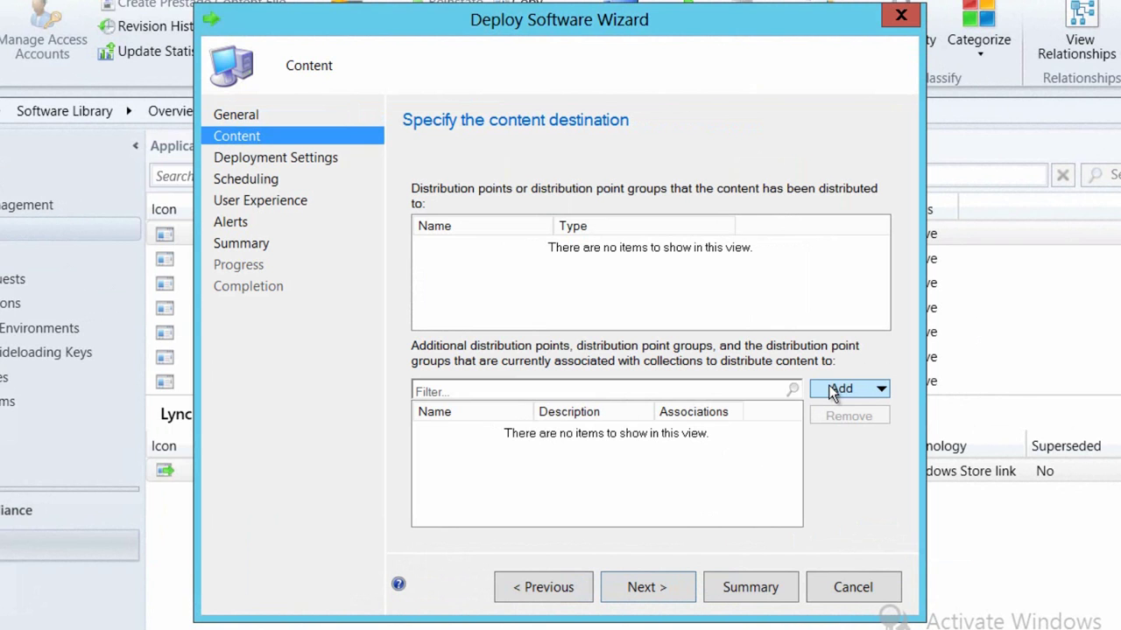
pyautogui.click(832, 393)
pyautogui.click(884, 412)
pyautogui.click(109, 256)
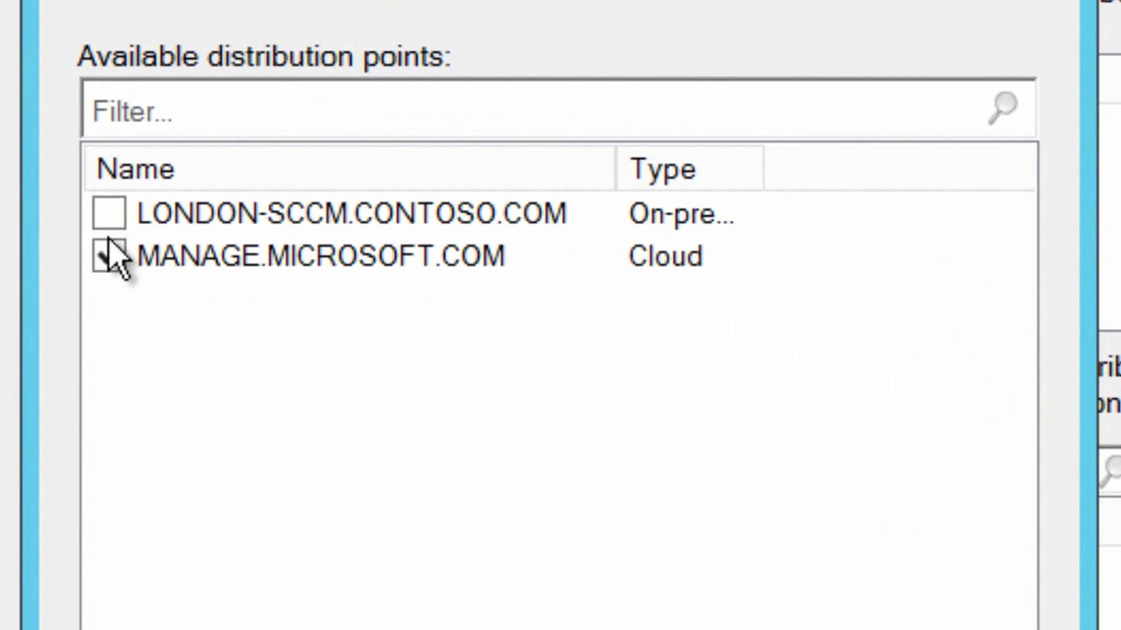
pyautogui.click(110, 216)
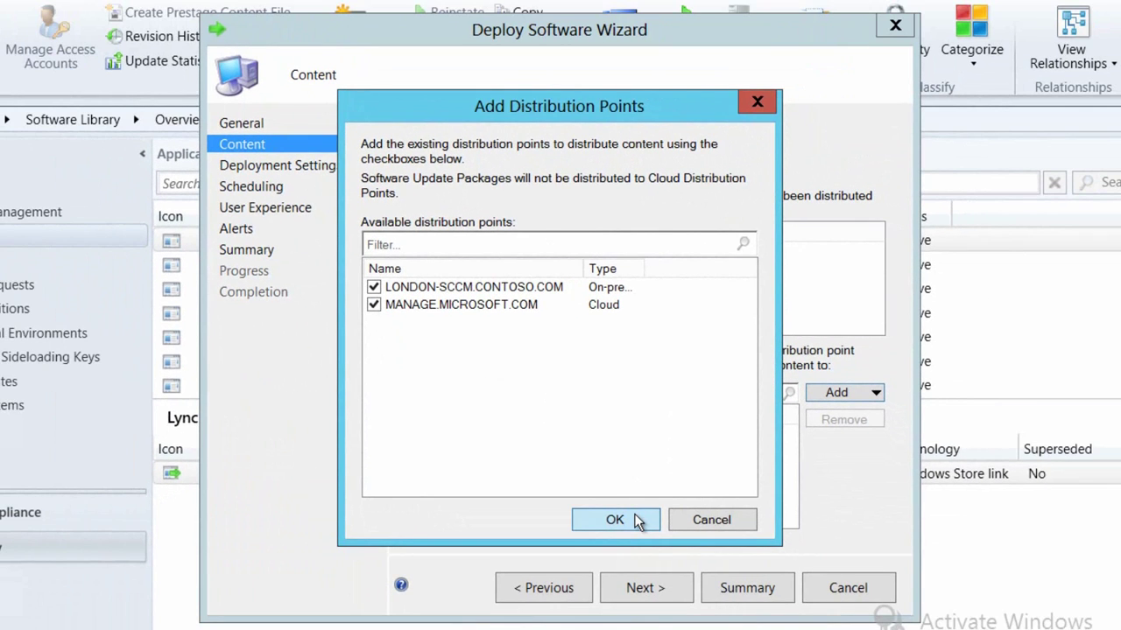
pyautogui.click(614, 520)
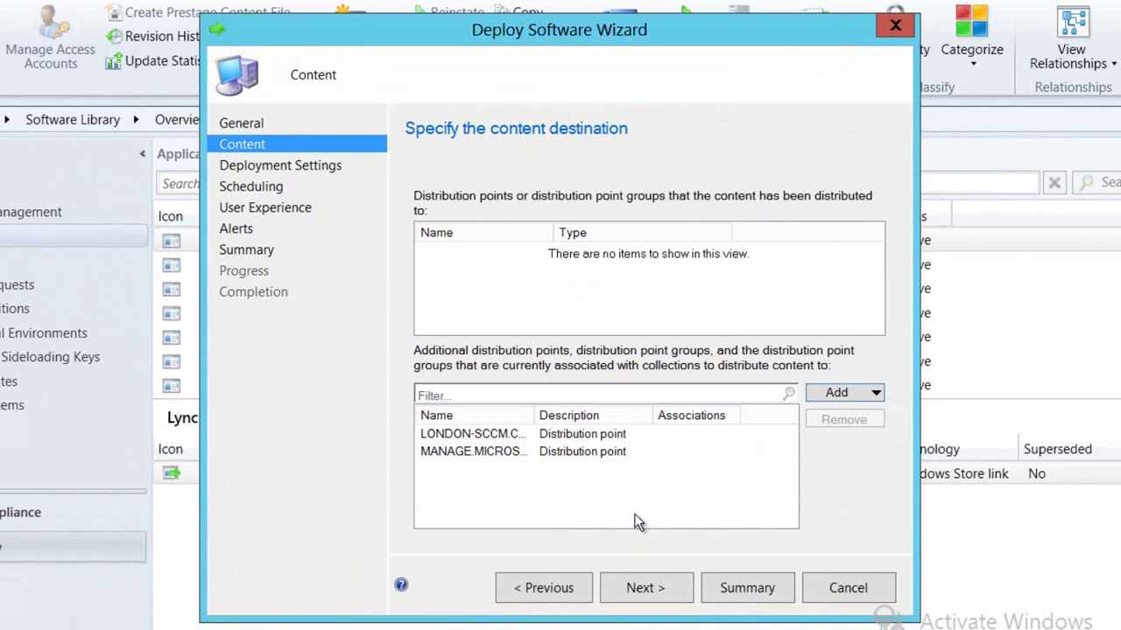
# Keep Install/Available, default schedule, user experience and alerts, reaching the summary
pyautogui.click(645, 589)
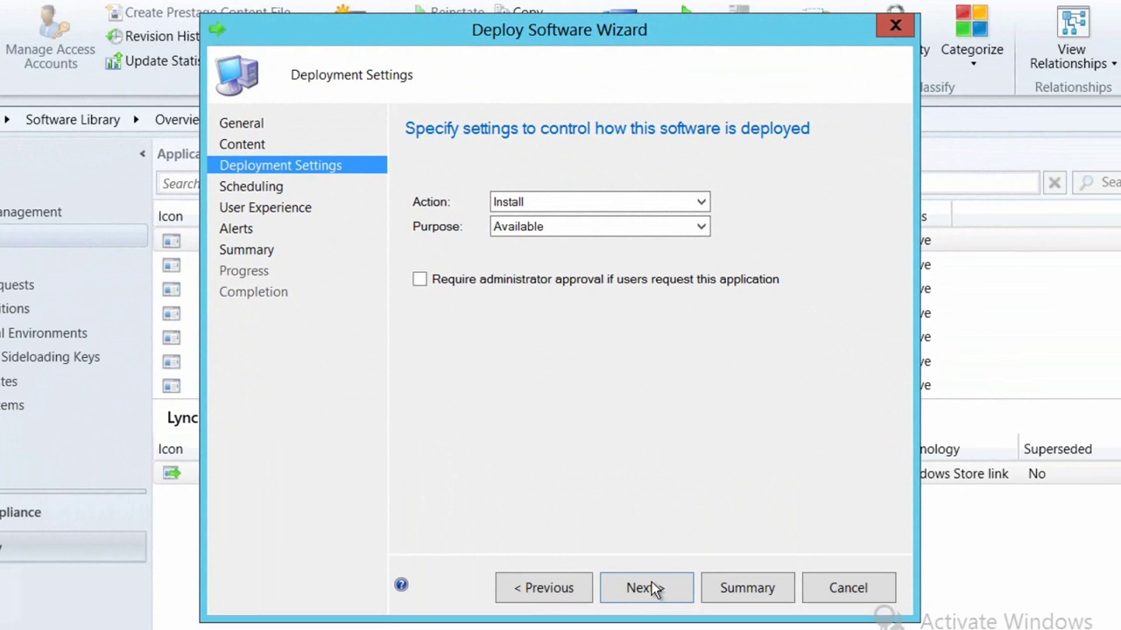
pyautogui.click(651, 588)
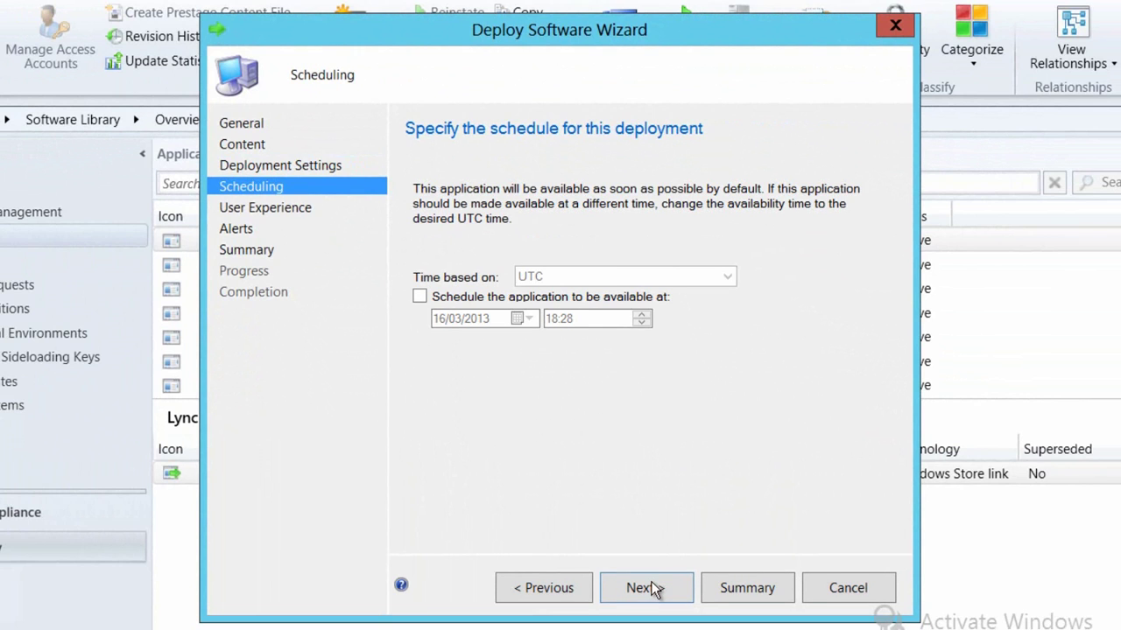
pyautogui.click(653, 590)
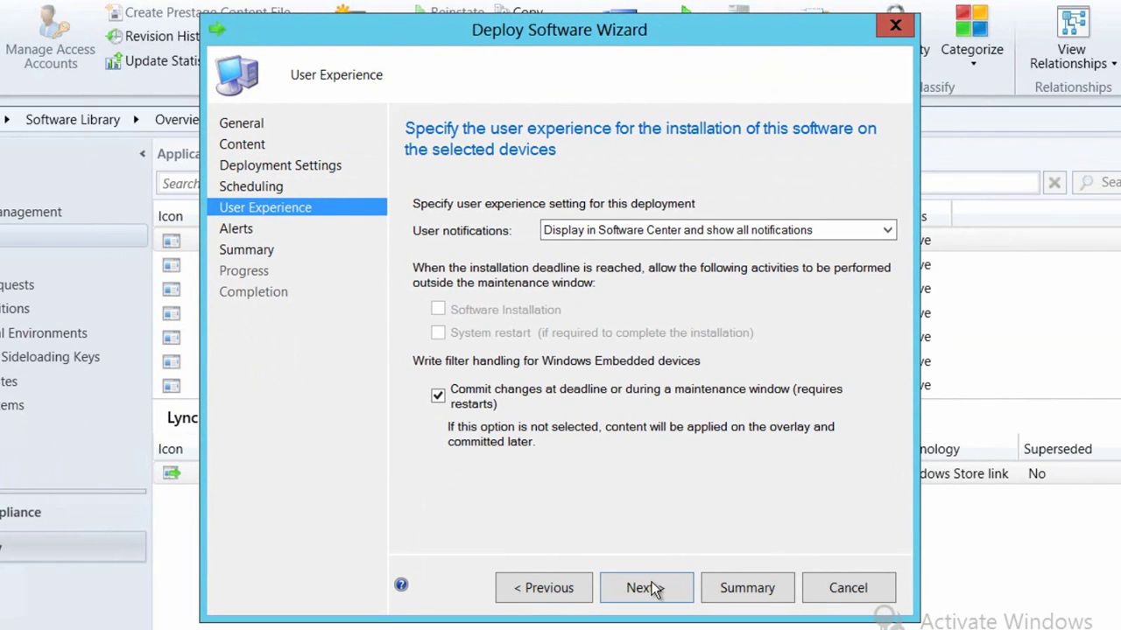
pyautogui.click(653, 590)
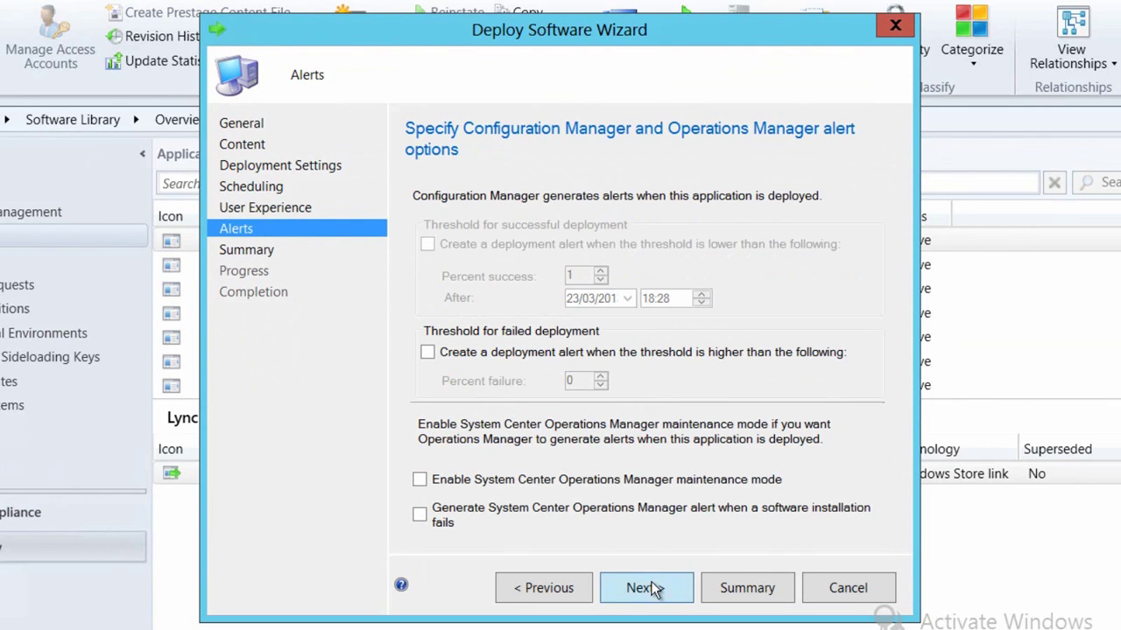
pyautogui.click(651, 589)
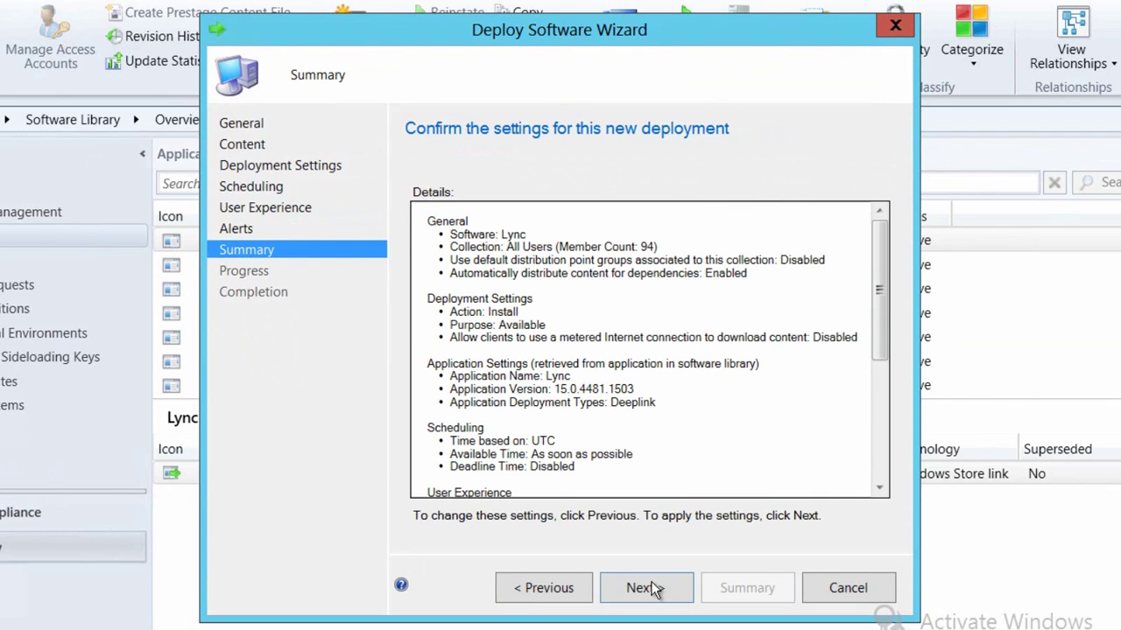
# Finish the deployment wizard so Lync is deployed with the chosen settings
pyautogui.click(652, 589)
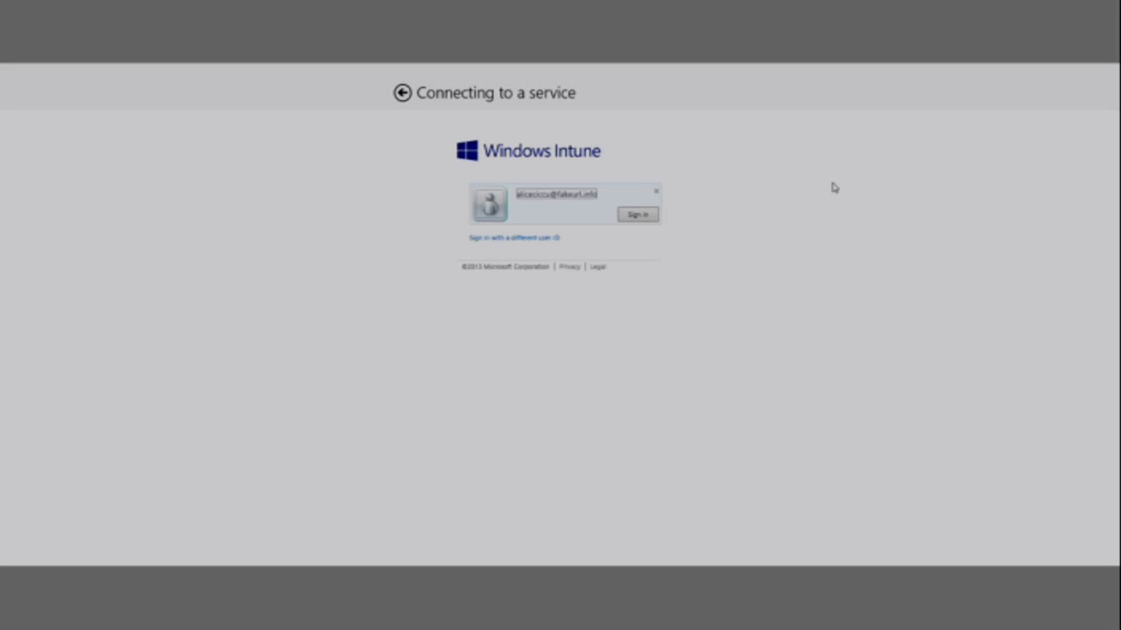
pyautogui.press('Return')
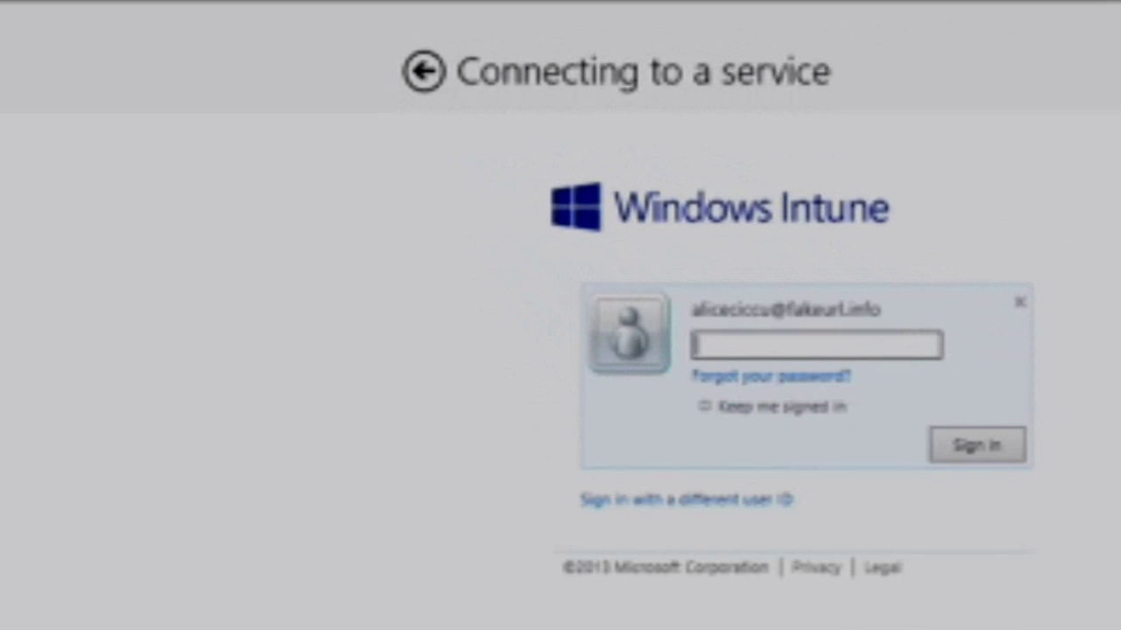
pyautogui.press('Return')
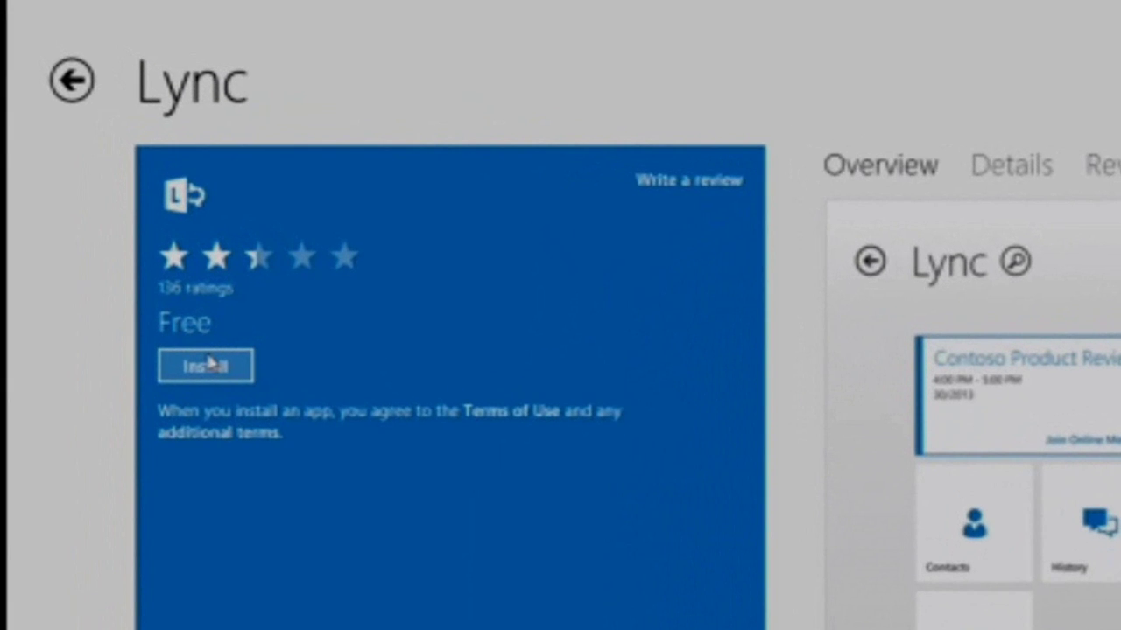
# Install the free Lync app from its Windows Store page
pyautogui.click(209, 365)
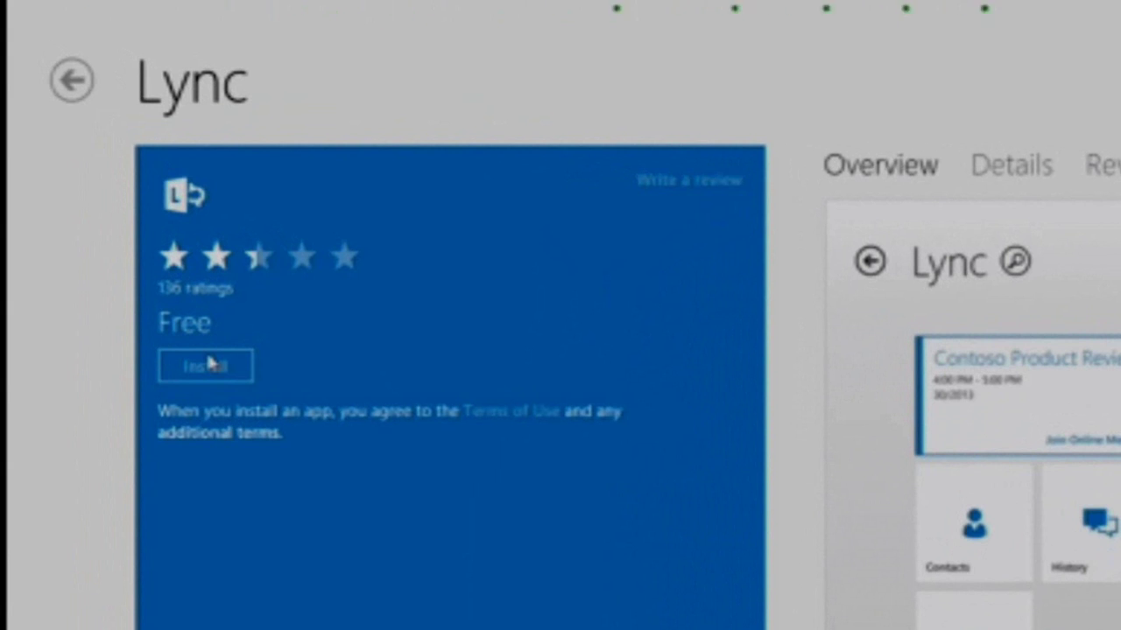